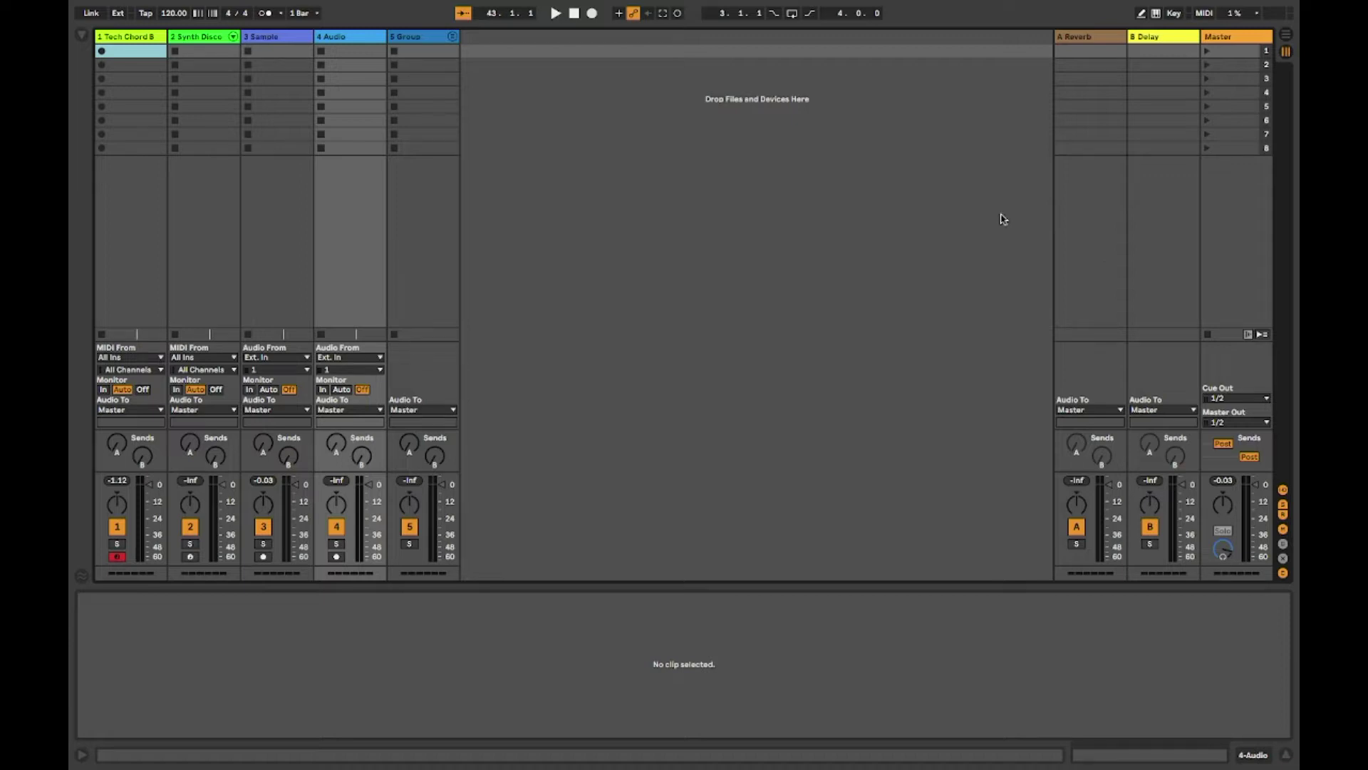
Create an empty one-bar MIDI clip in Tech Chord B's first clip slot
double_click(128, 54)
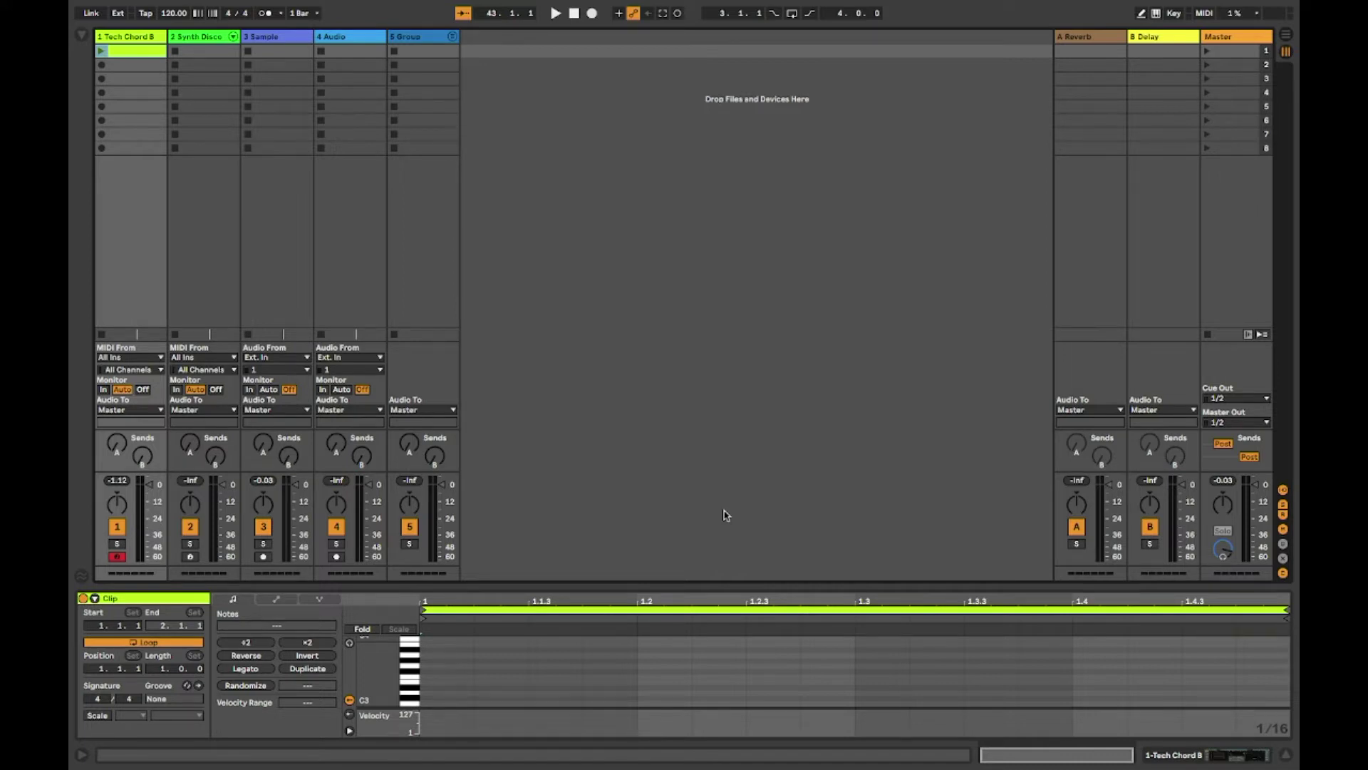
Switch to Arrangement View and open the Basic Wurly DI 2 clip's notes in Detail View
key(Tab)
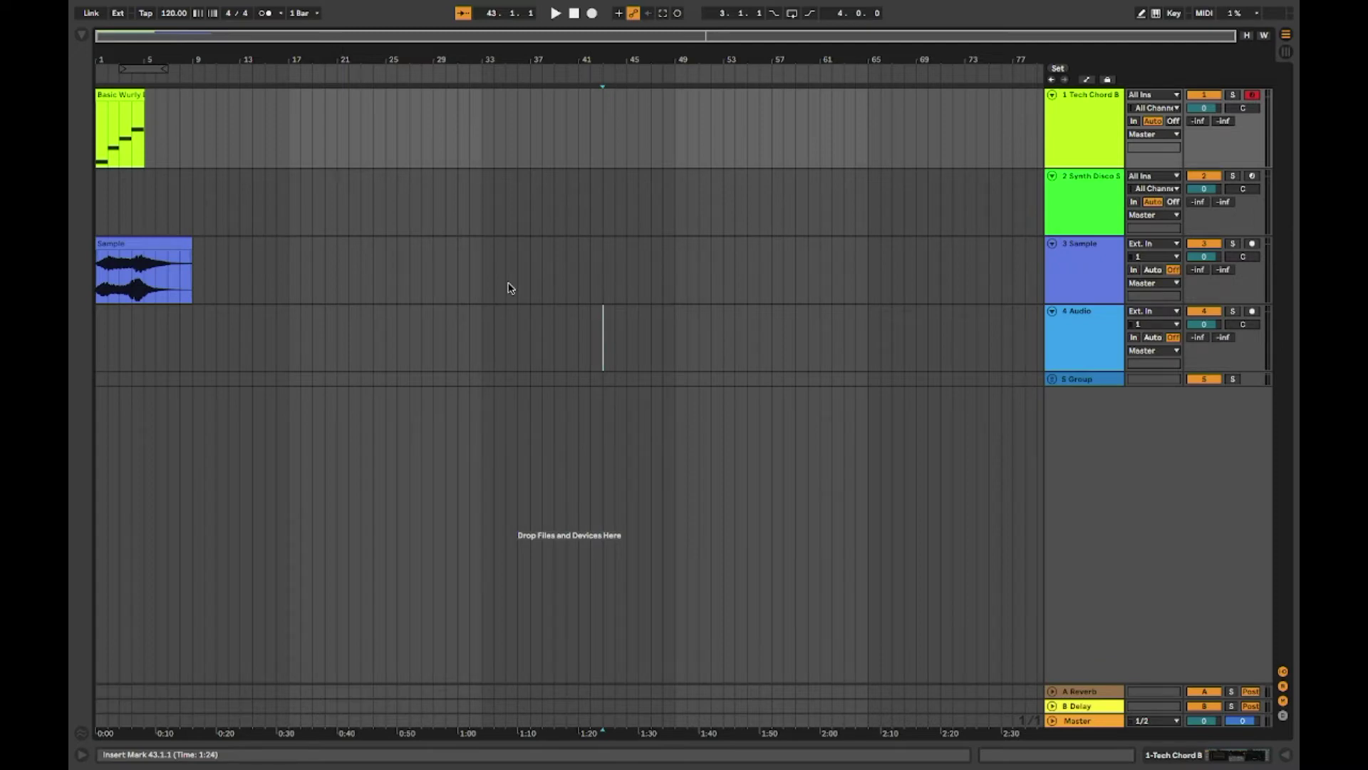
key(ctrl+alt+l)
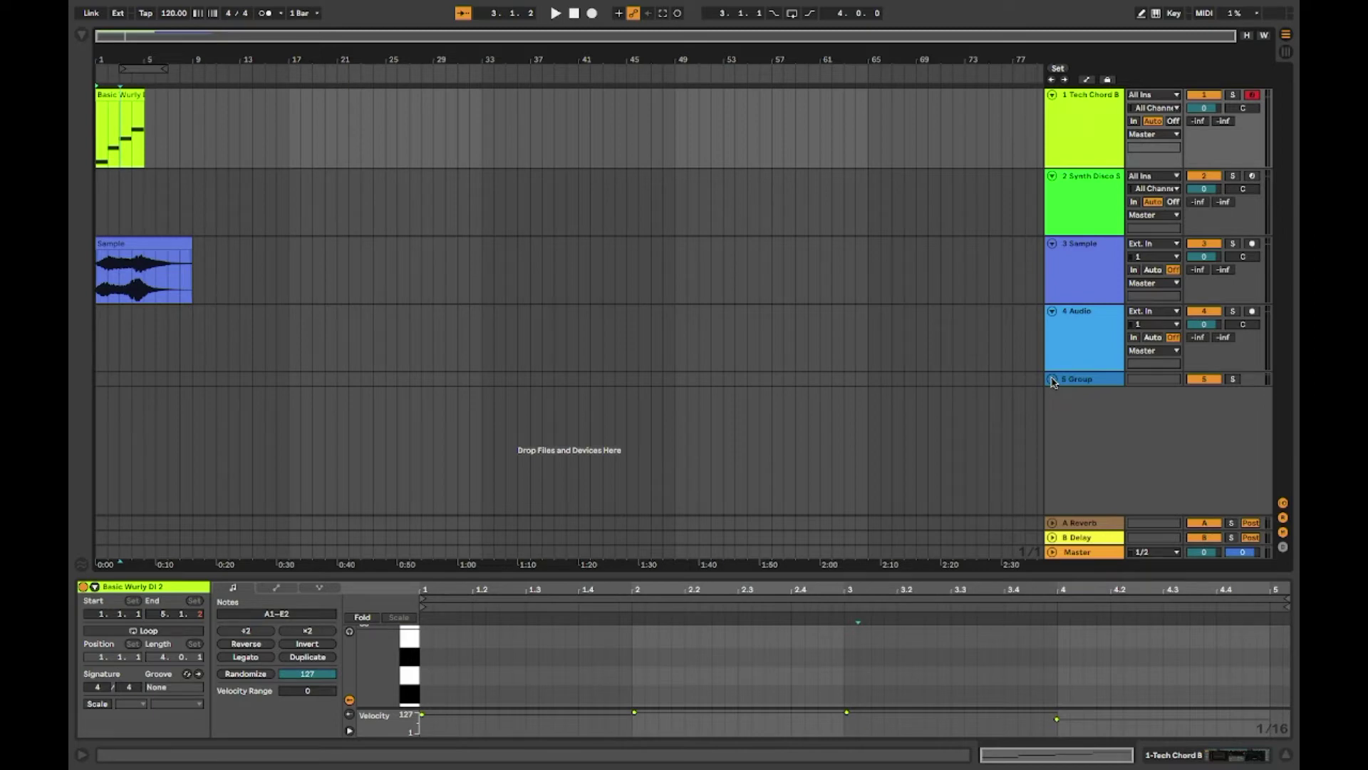
Enlarge the note editor and apply Reverse, ÷2 and ×2 twice each, leaving the notes unchanged
drag(684, 574, 684, 170)
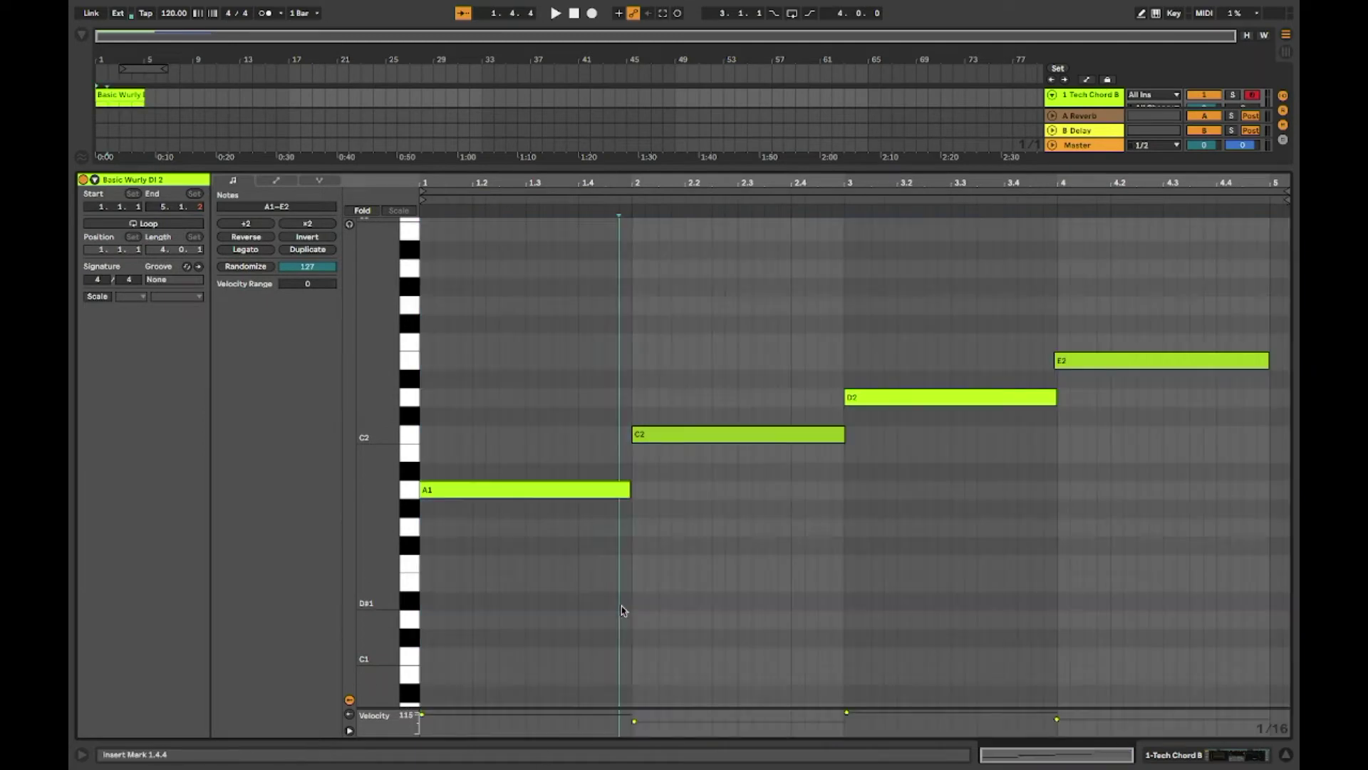
click(624, 476)
click(233, 239)
click(234, 240)
click(246, 224)
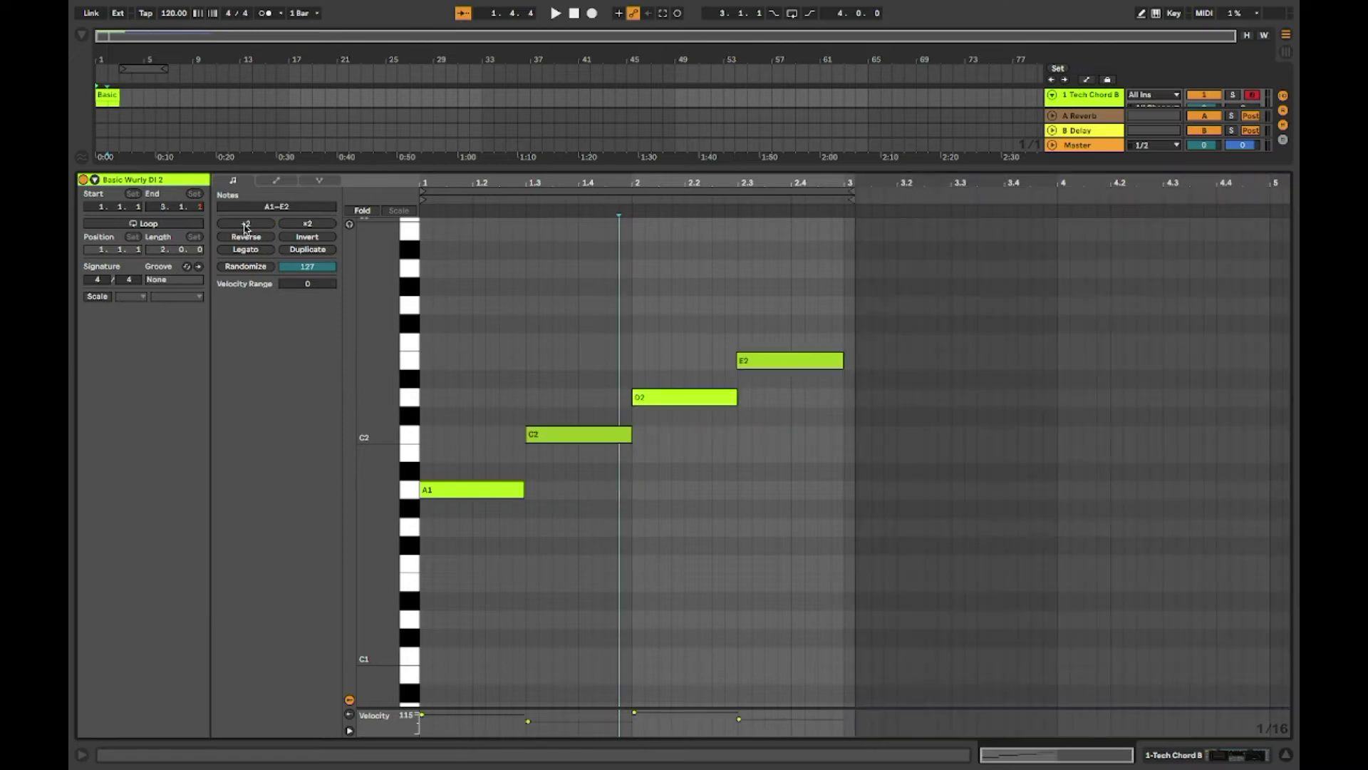
click(246, 223)
click(324, 223)
click(324, 224)
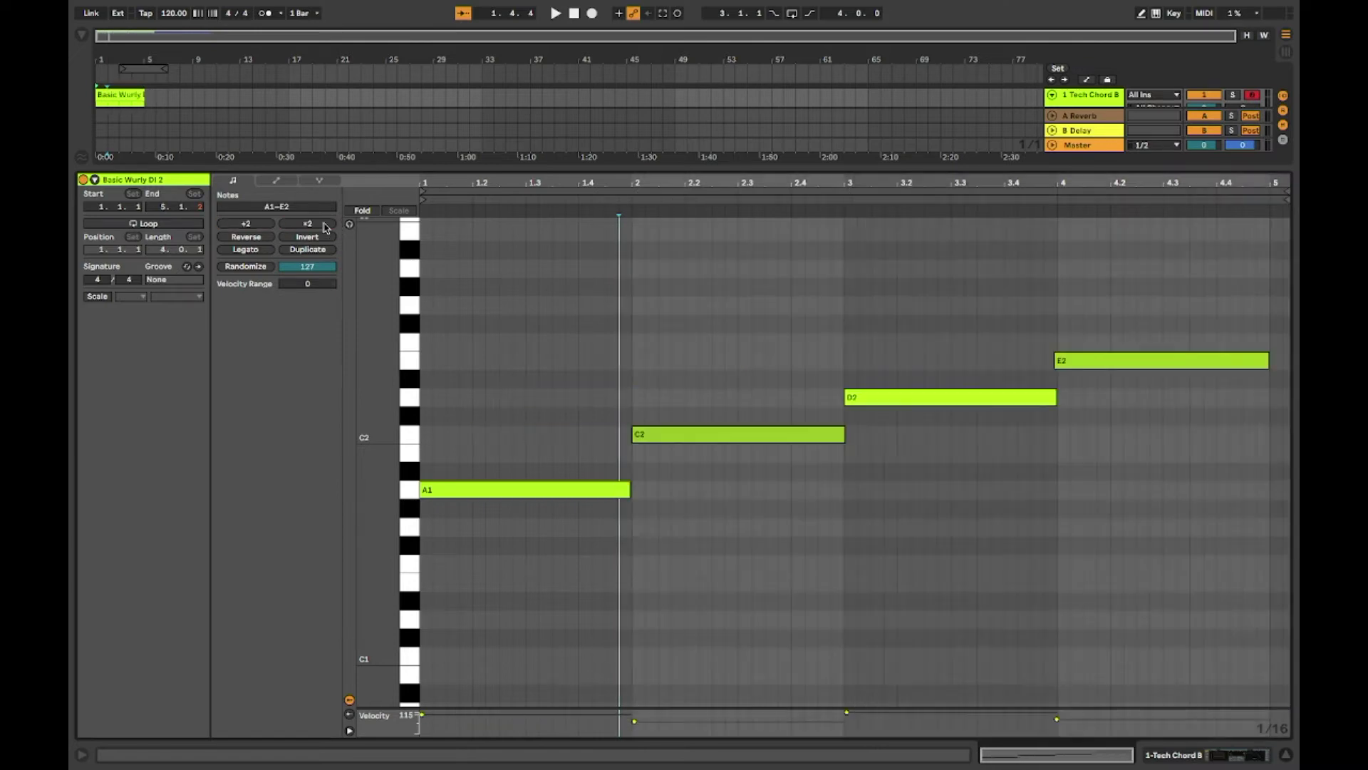
Select and deselect the C2 note, then shrink the editor so all tracks show
click(712, 434)
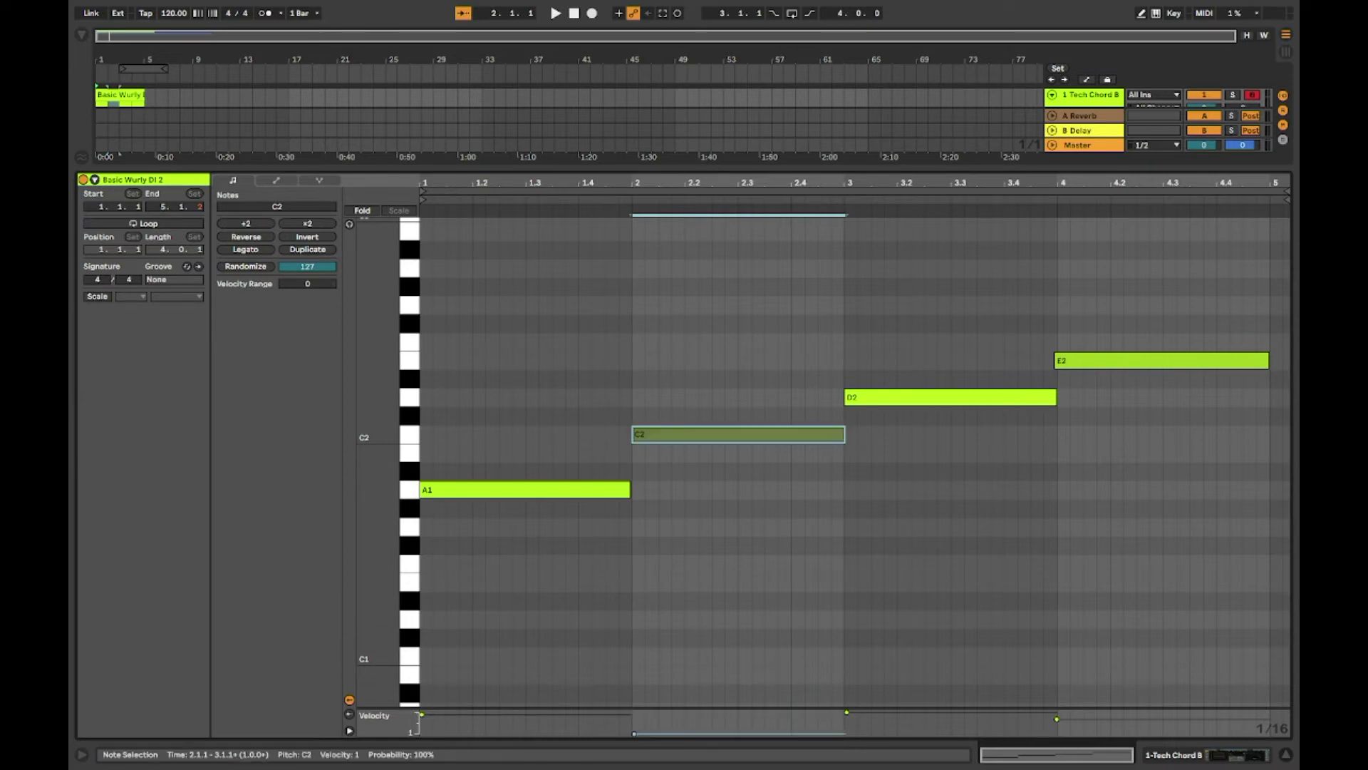
click(858, 605)
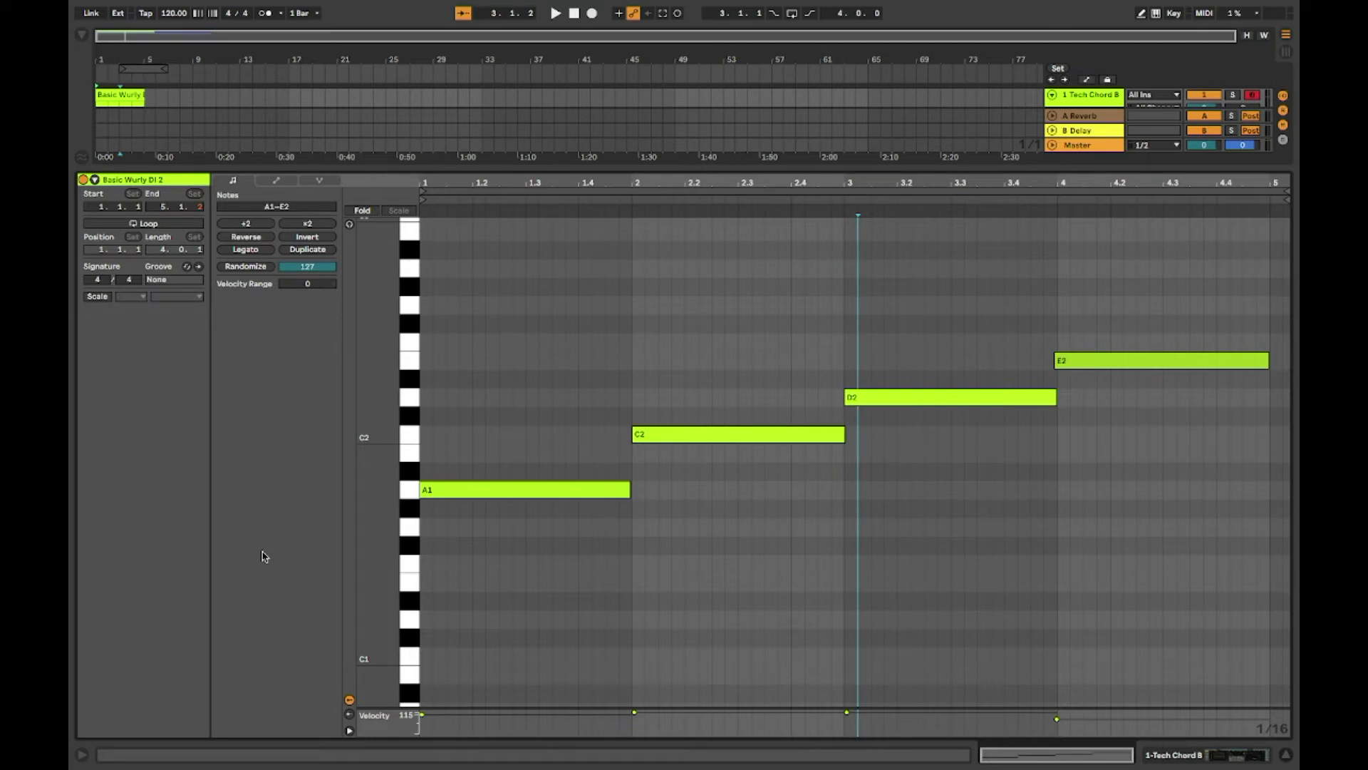
key(Tab)
key(Tab)
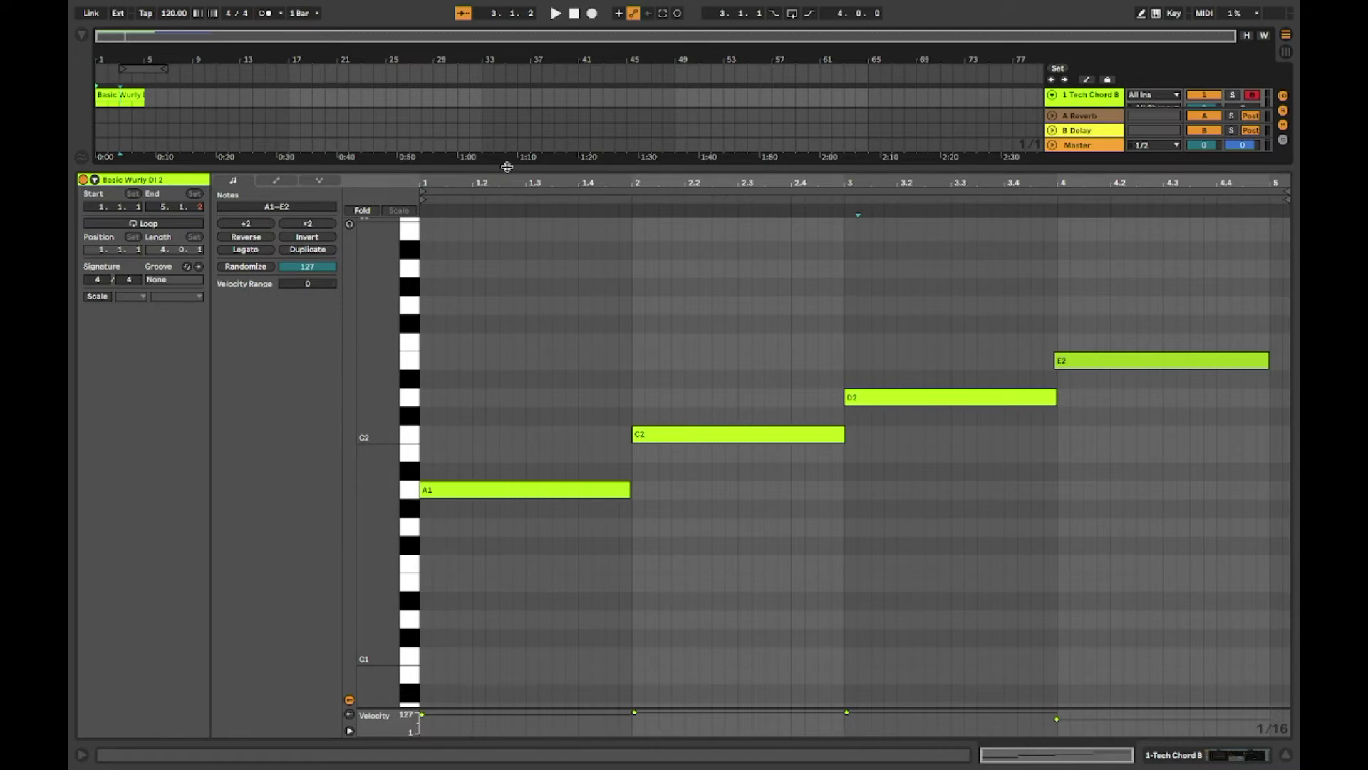
drag(508, 169, 478, 577)
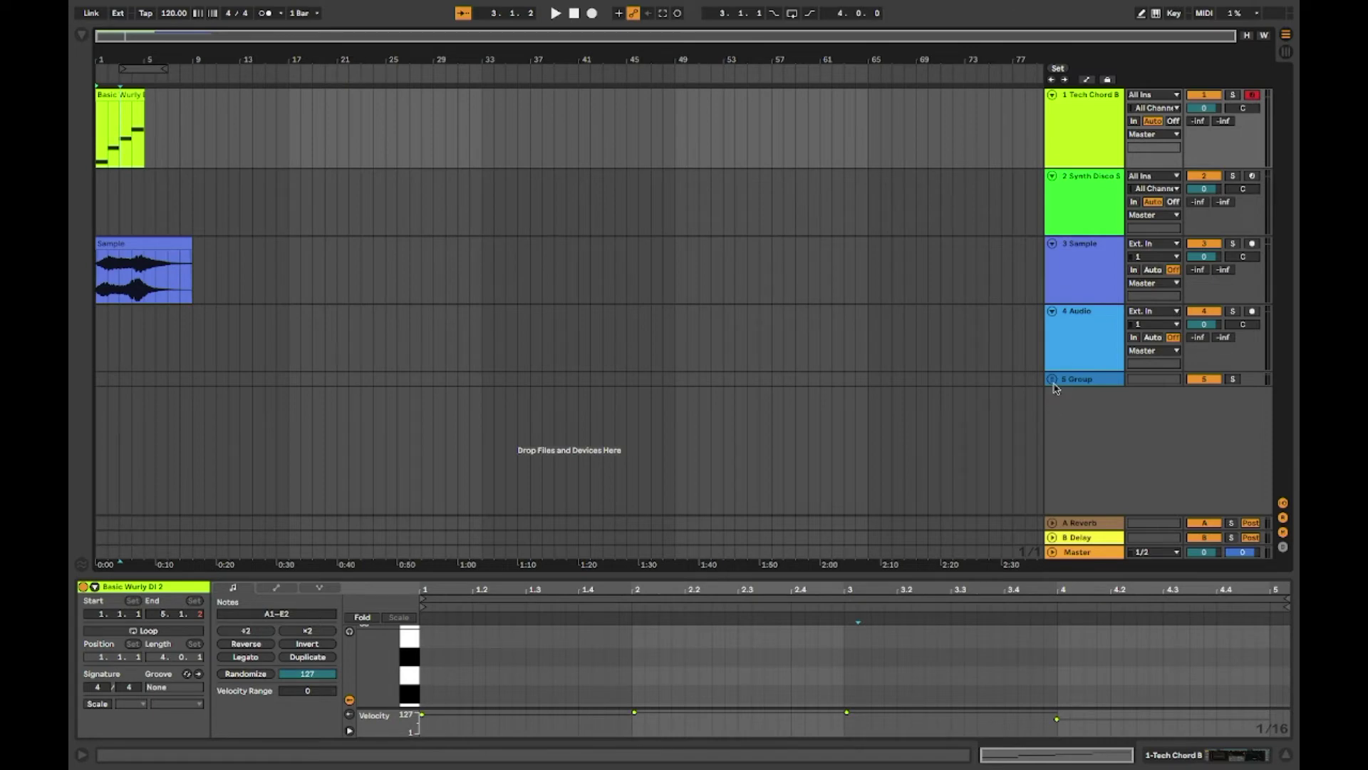
Show Tech Chord B's Wavetable device and view its Osc 2, then Osc 1 settings
click(1102, 97)
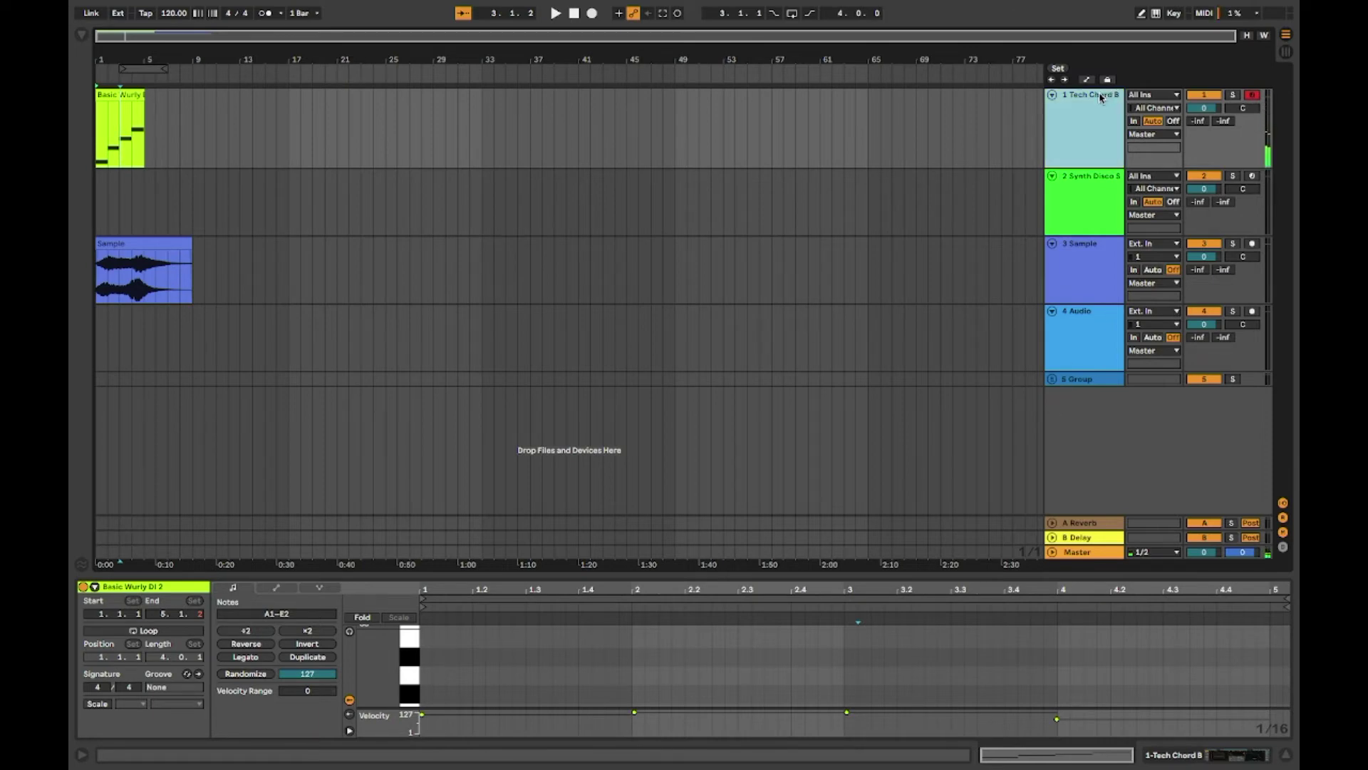
click(1088, 123)
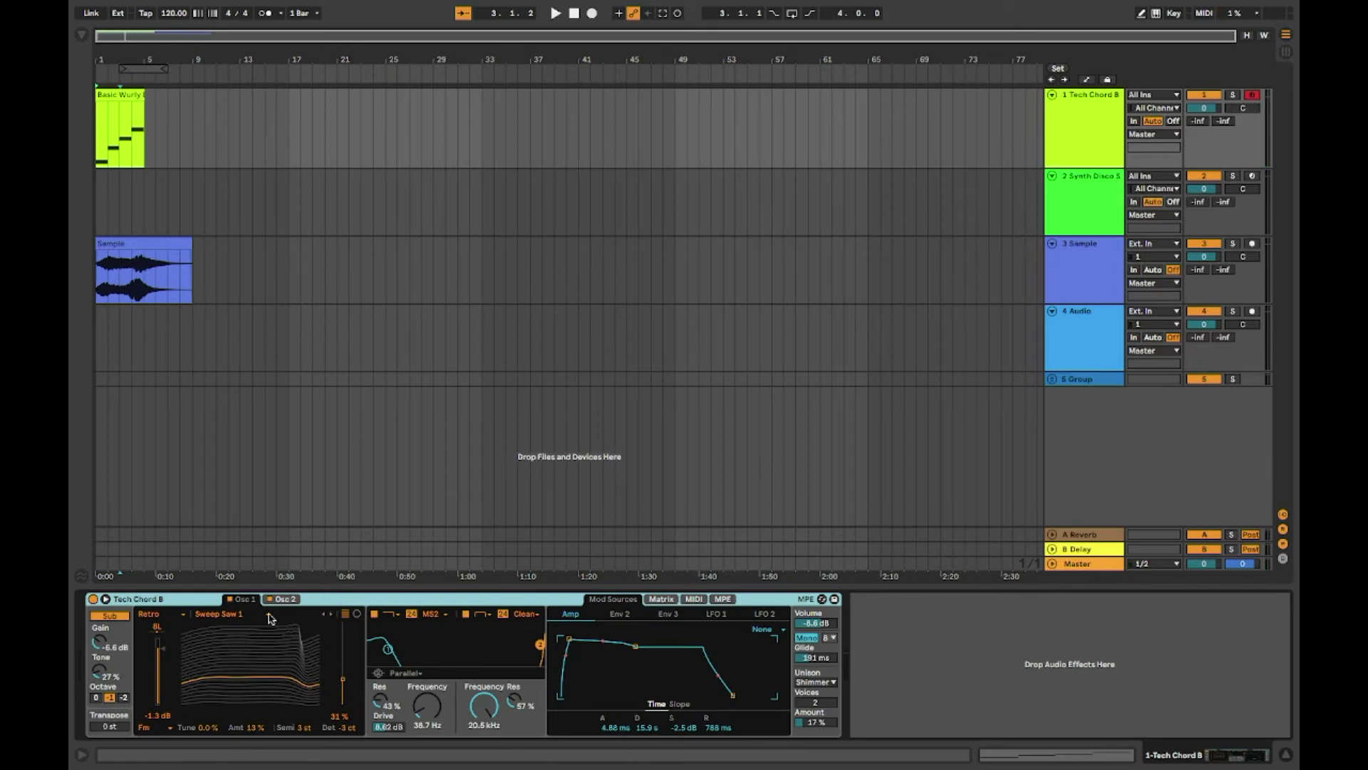
click(285, 599)
click(242, 600)
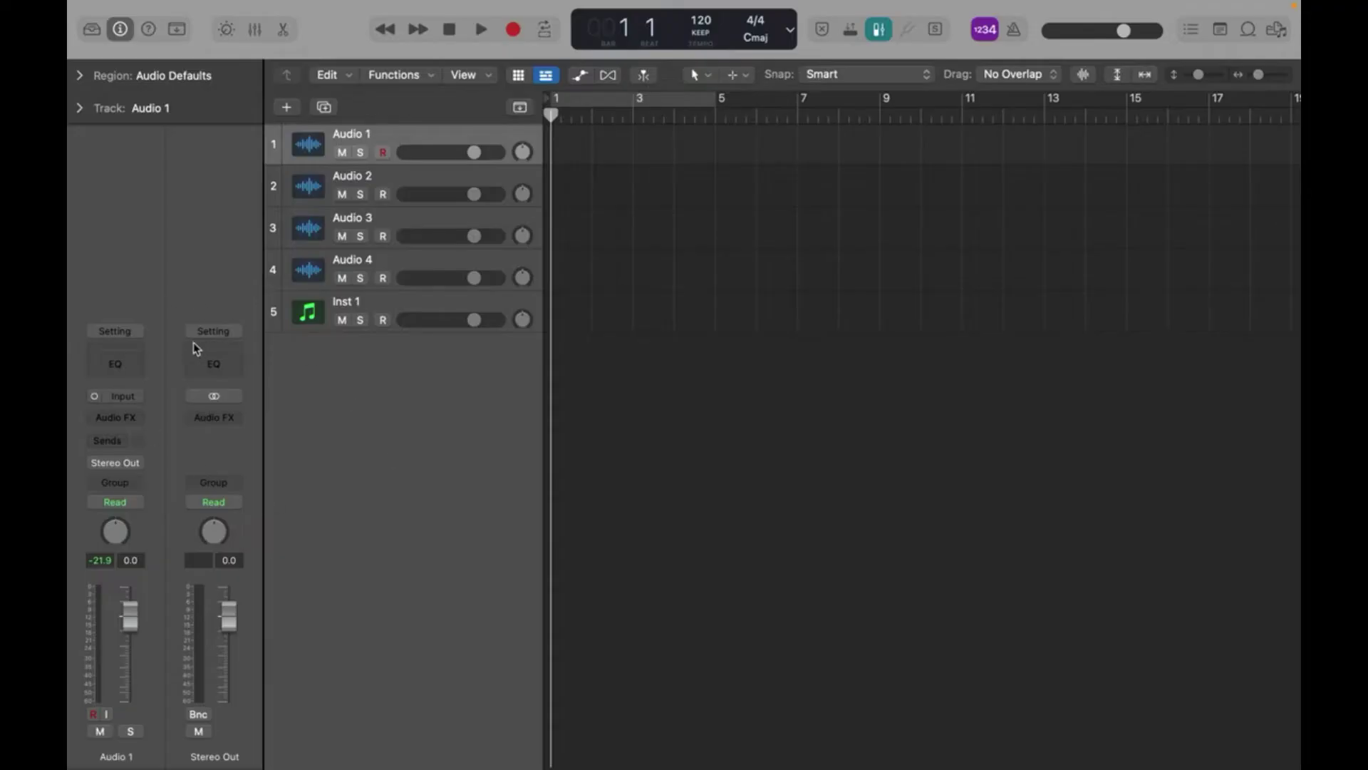
Add a Channel EQ to Audio 1 with the low cut enabled at 80 Hz
click(134, 363)
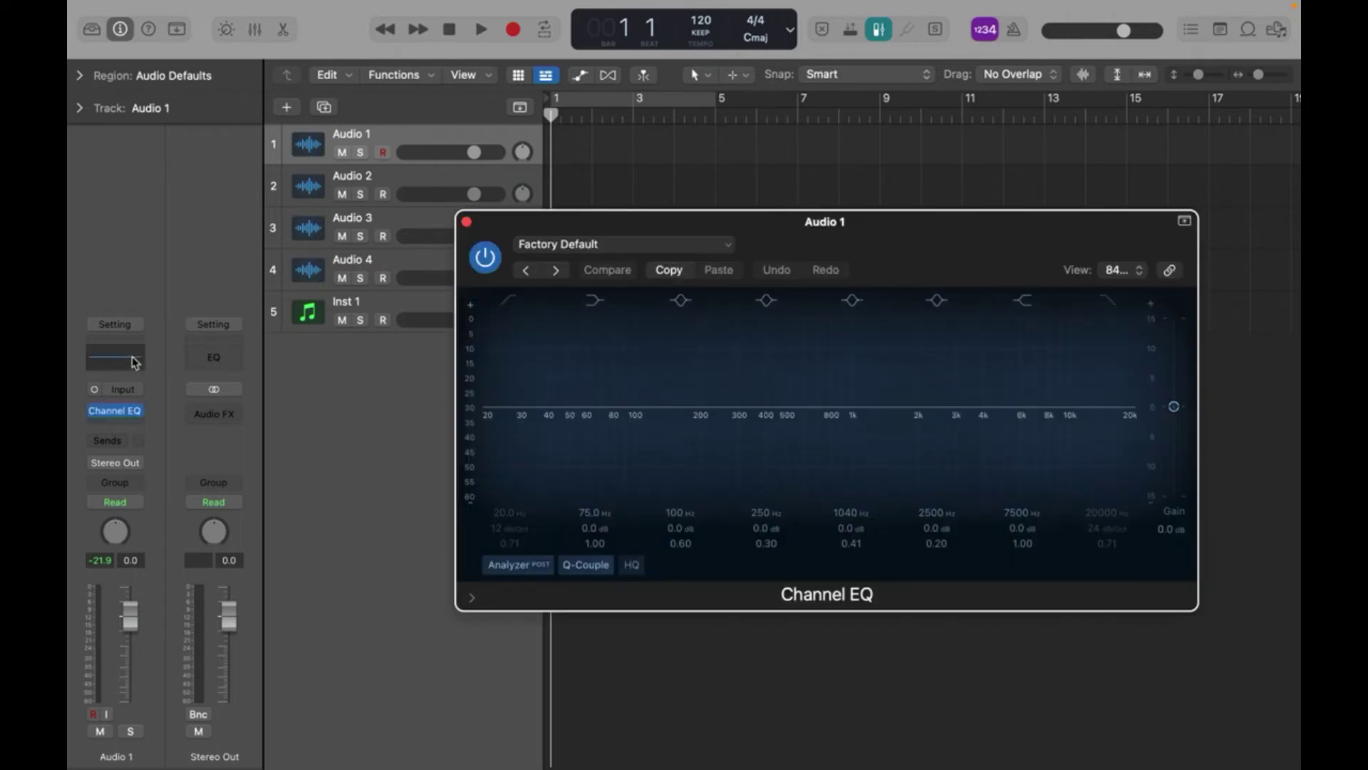
click(511, 301)
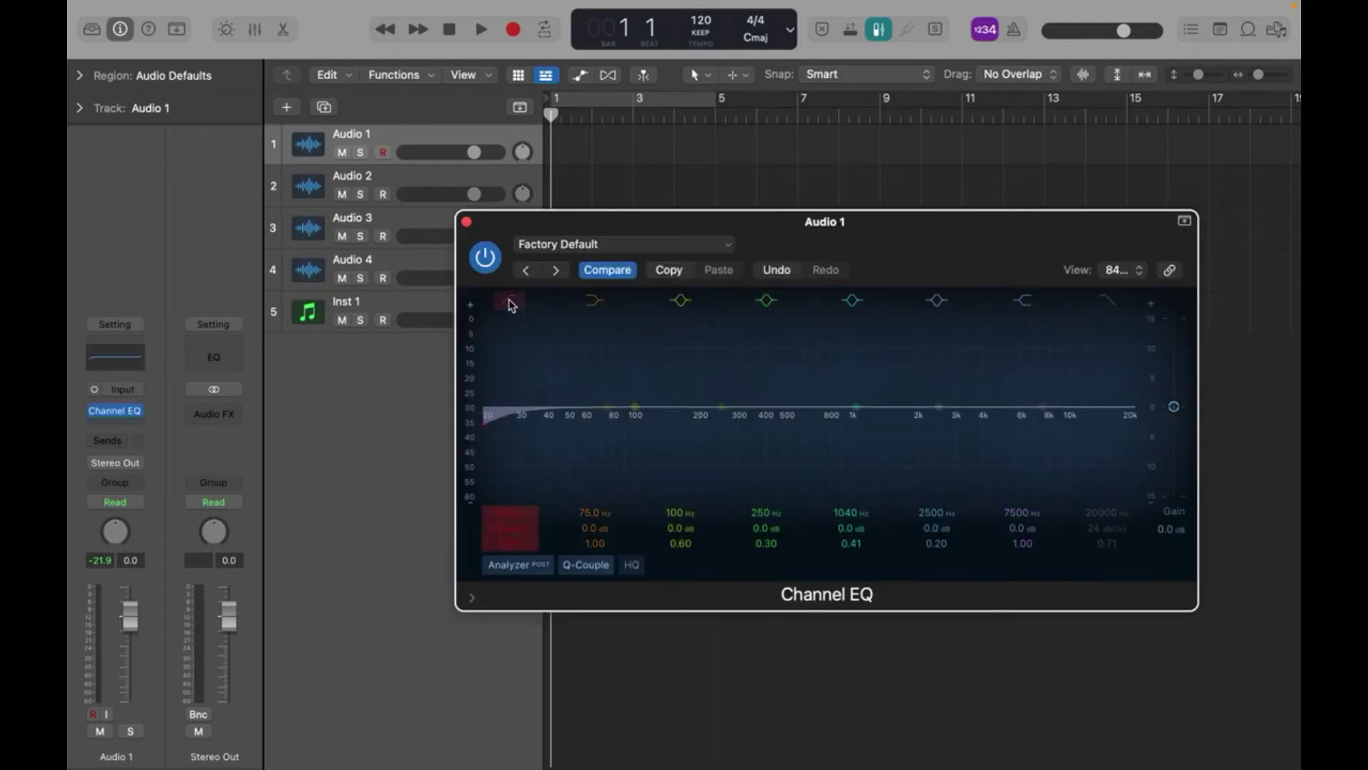
mouse_move(489, 426)
mouse_down()
mouse_move(559, 464)
mouse_move(640, 441)
mouse_move(621, 443)
mouse_up()
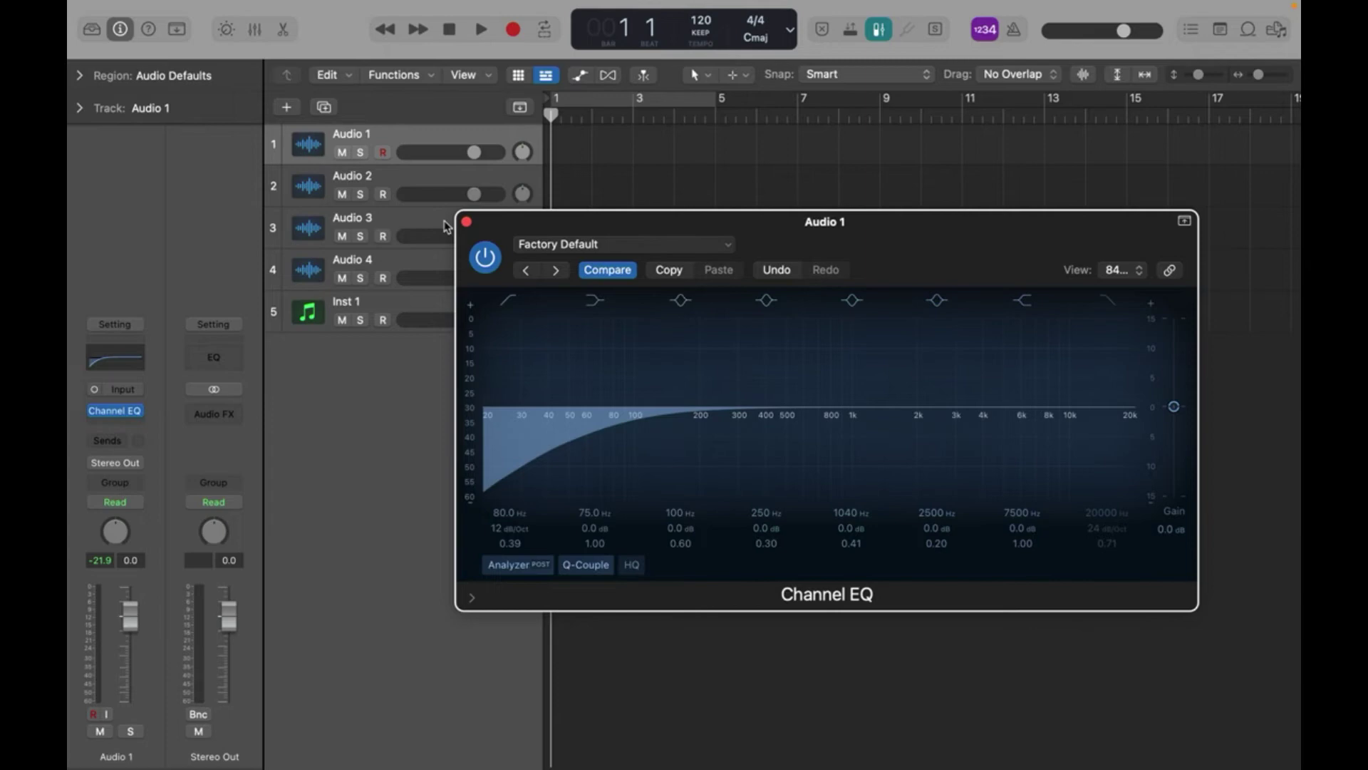
click(466, 222)
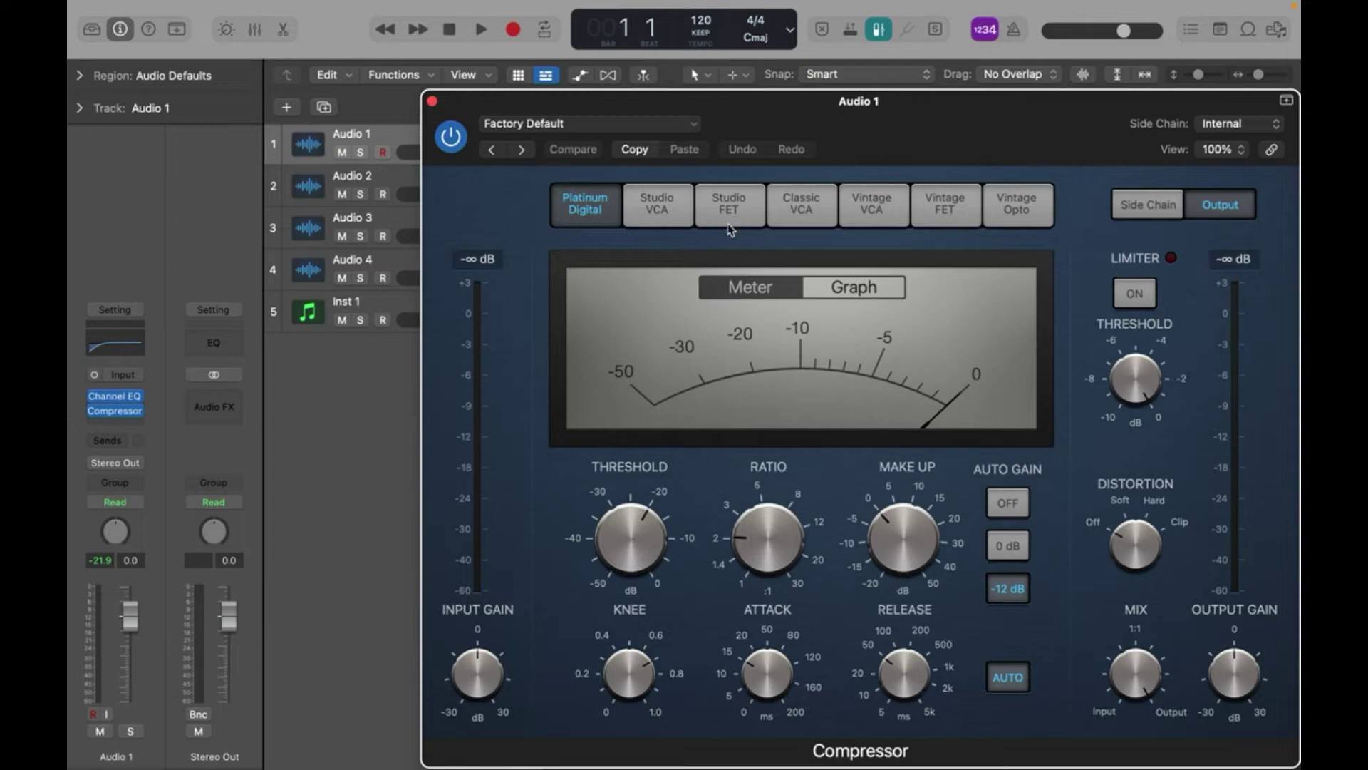
Cycle the Compressor through its models and settle on Vintage Opto
click(656, 206)
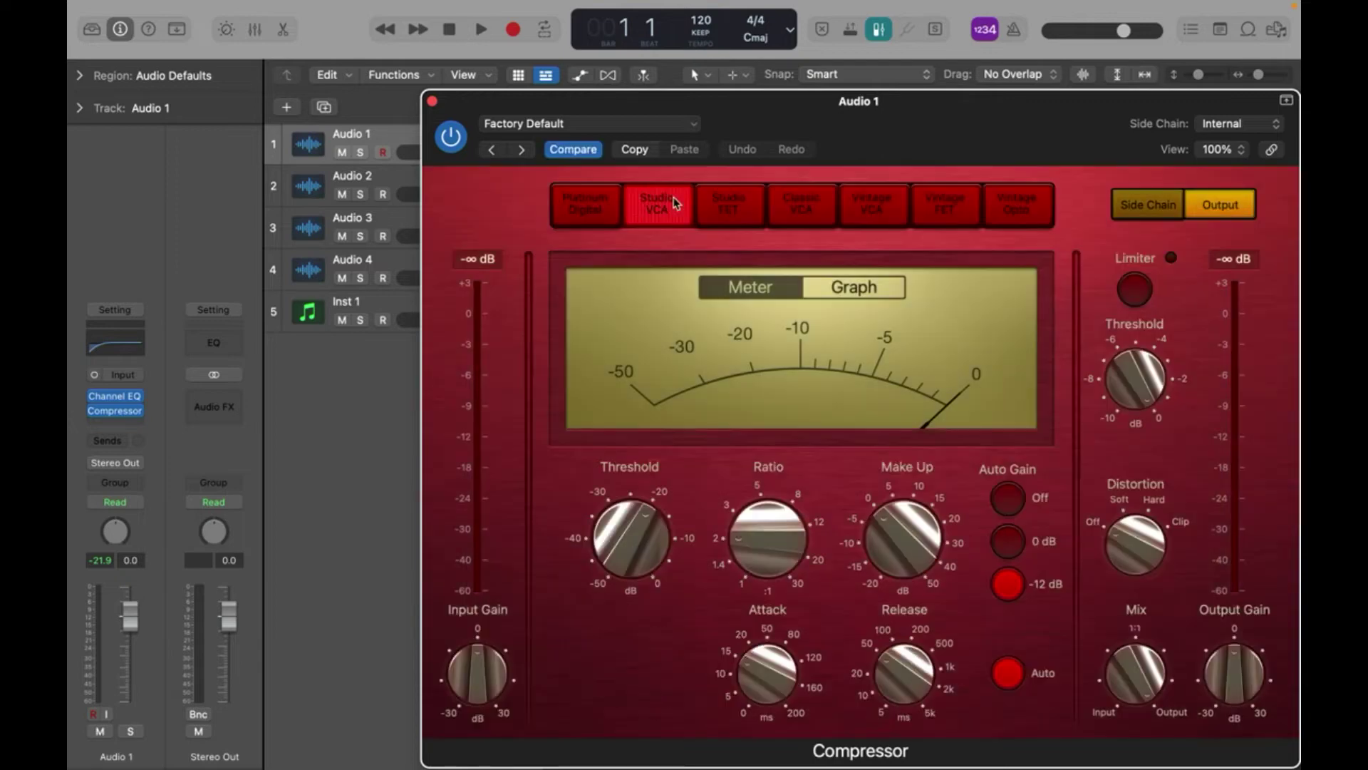
click(736, 218)
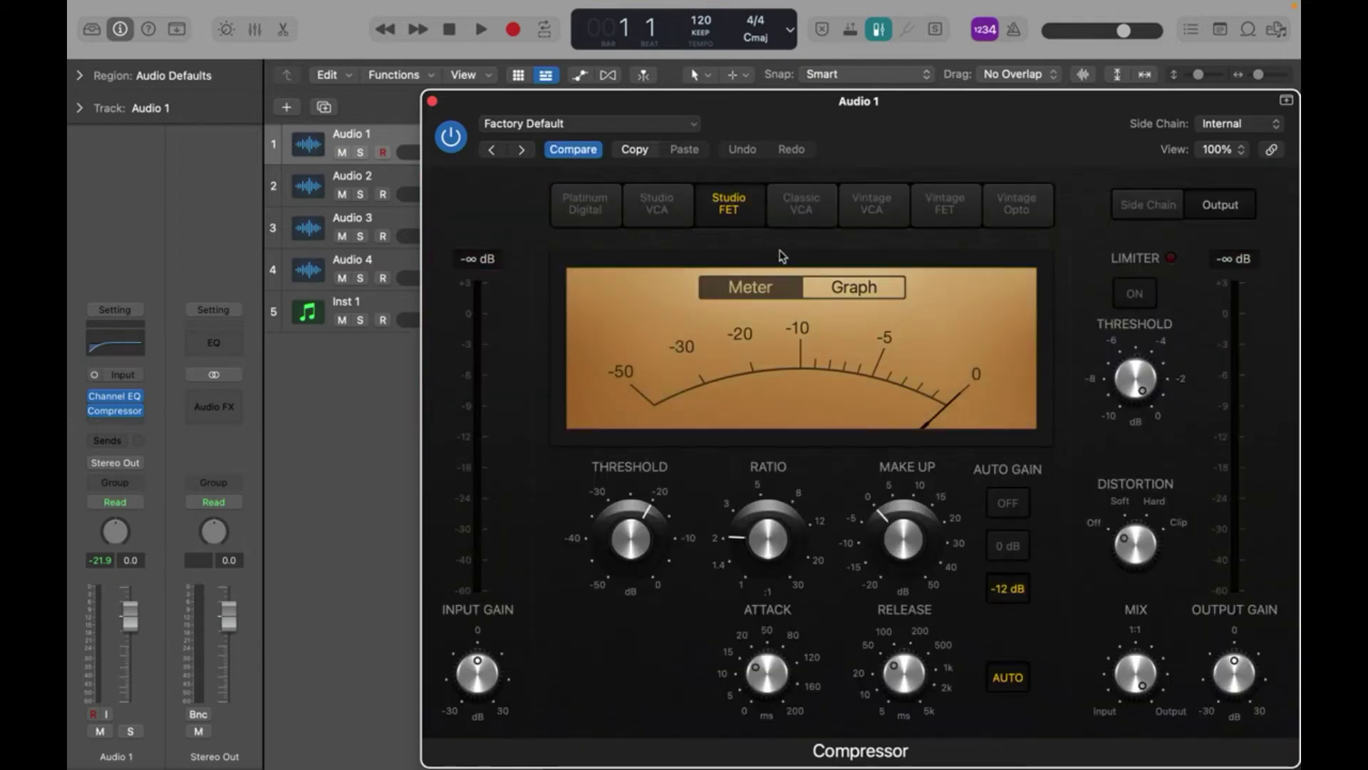
click(799, 212)
click(861, 217)
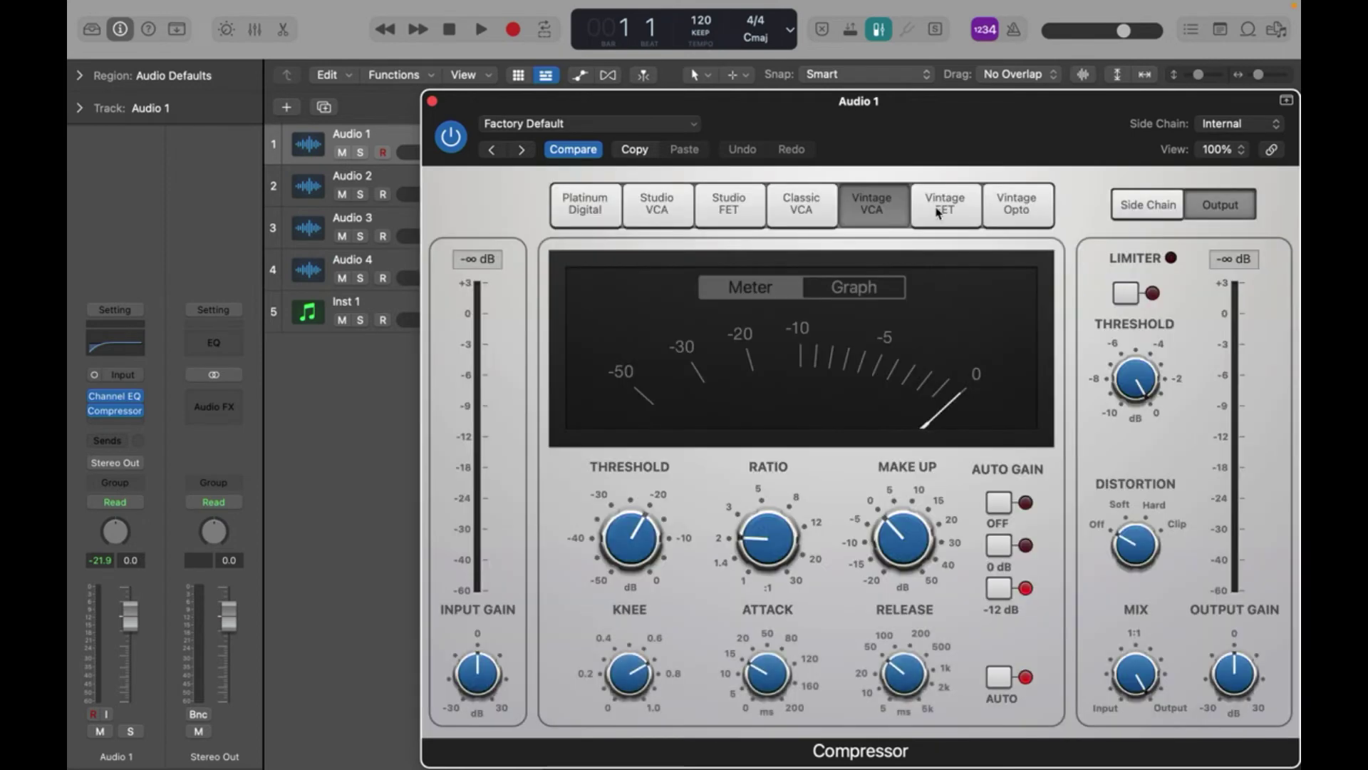
click(939, 214)
click(1017, 206)
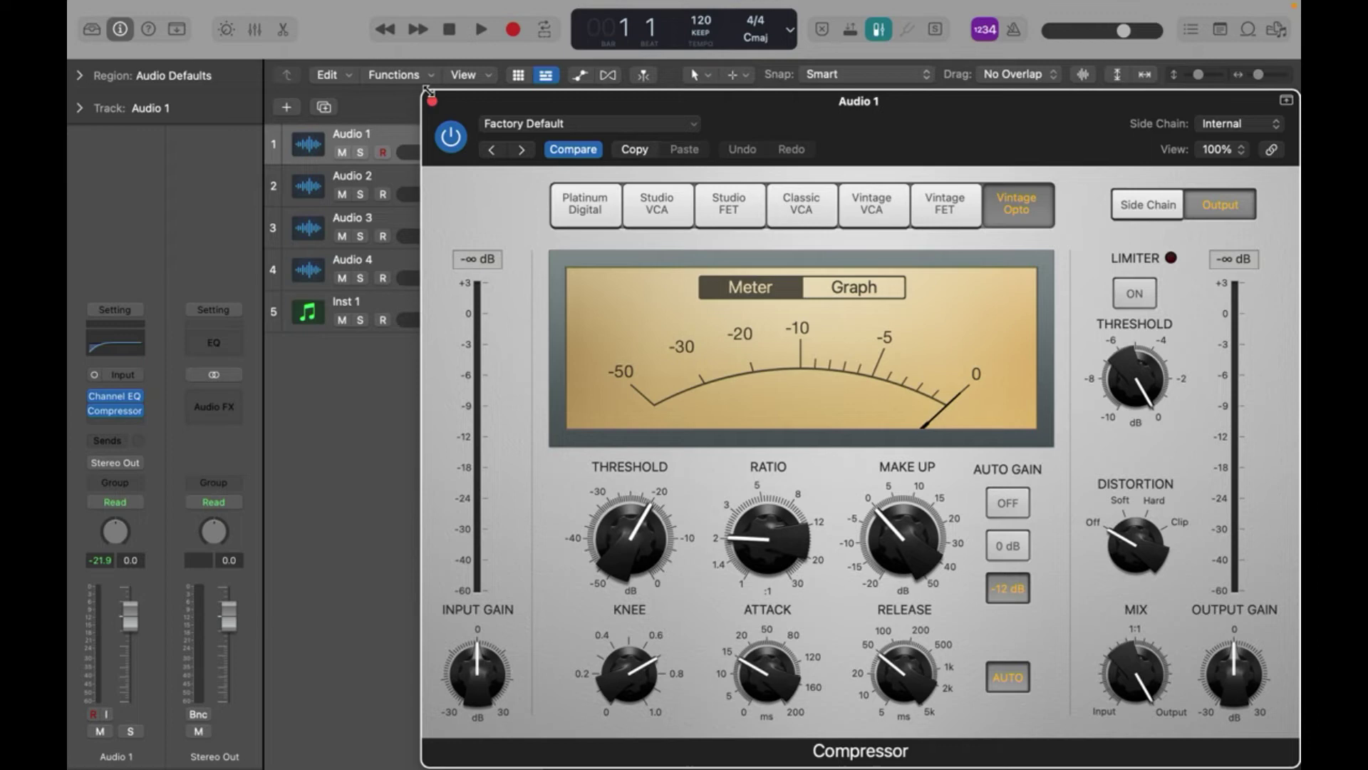
click(432, 102)
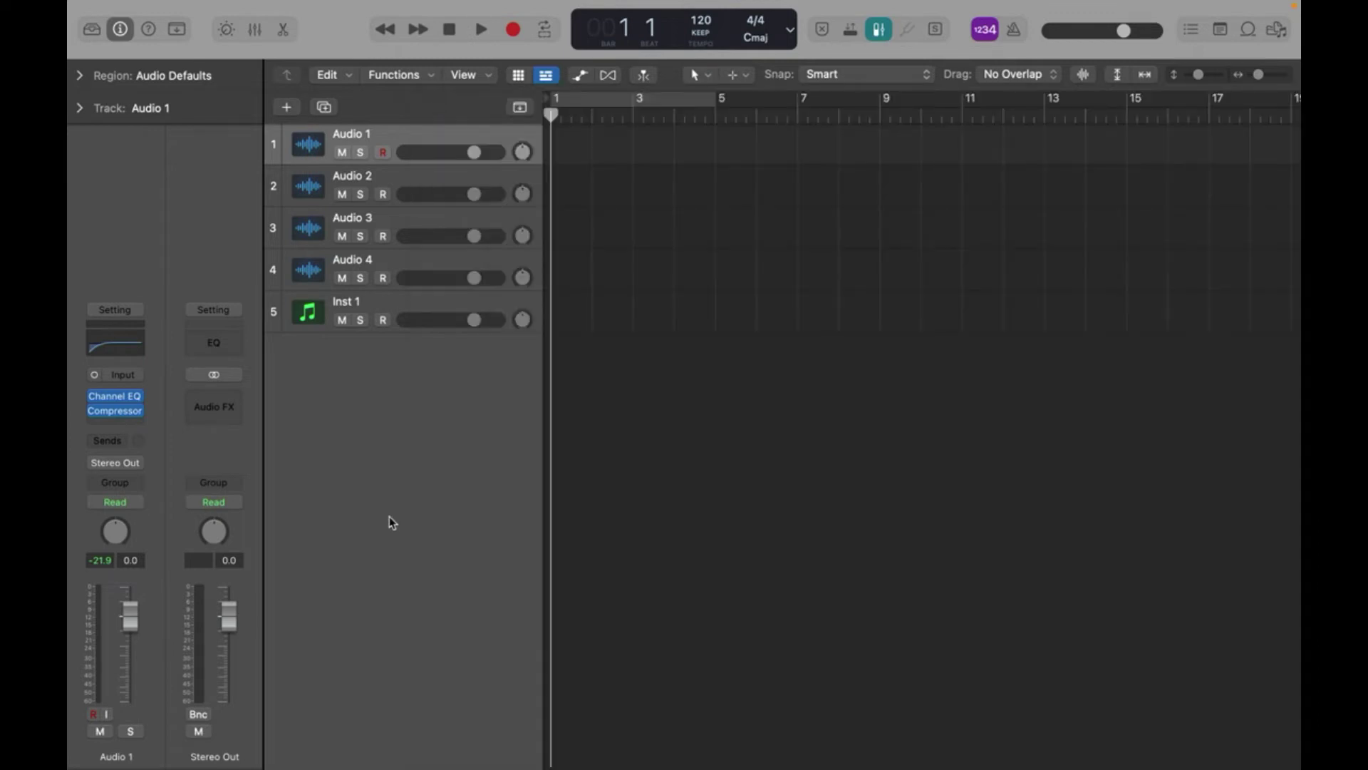
Browse the Modulation effects, such as Chorus and Phaser, for Audio 1's next insert slot
click(134, 428)
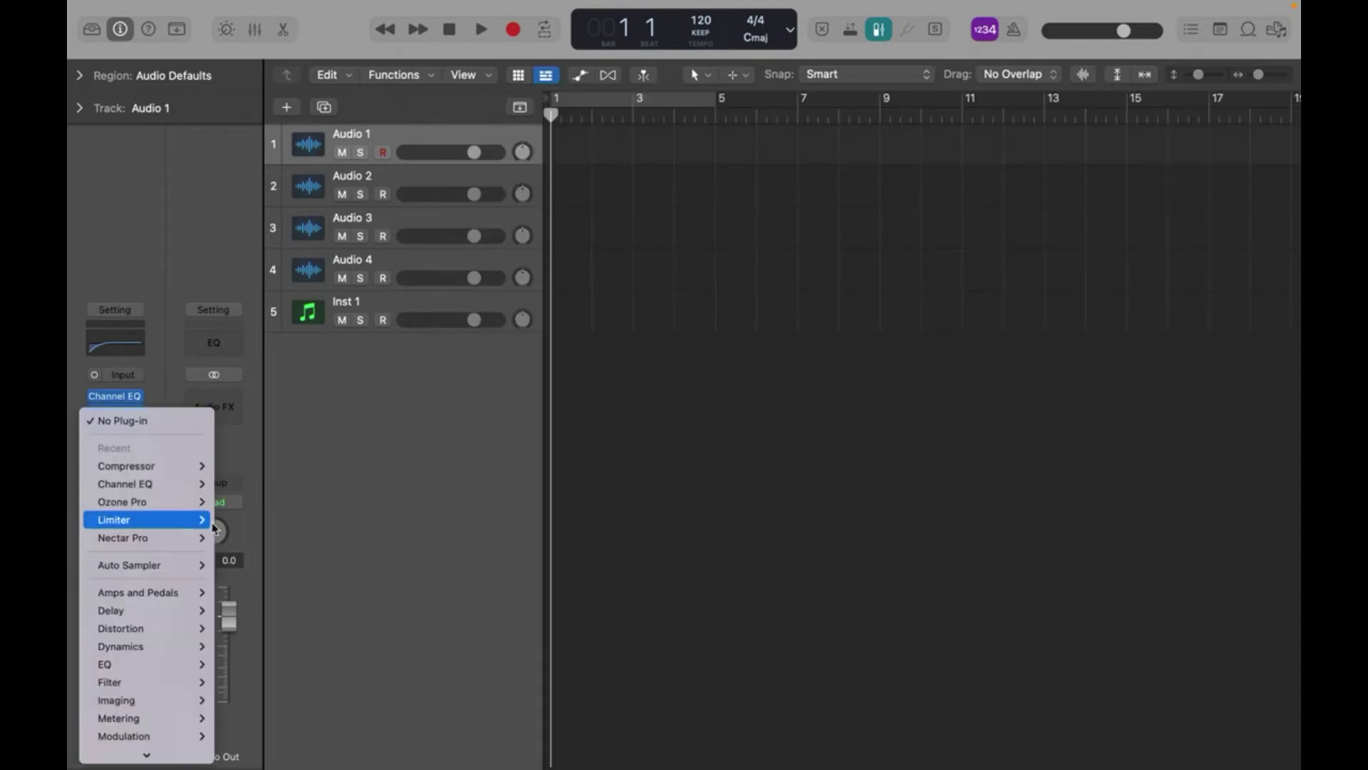
mouse_move(212, 542)
mouse_move(193, 503)
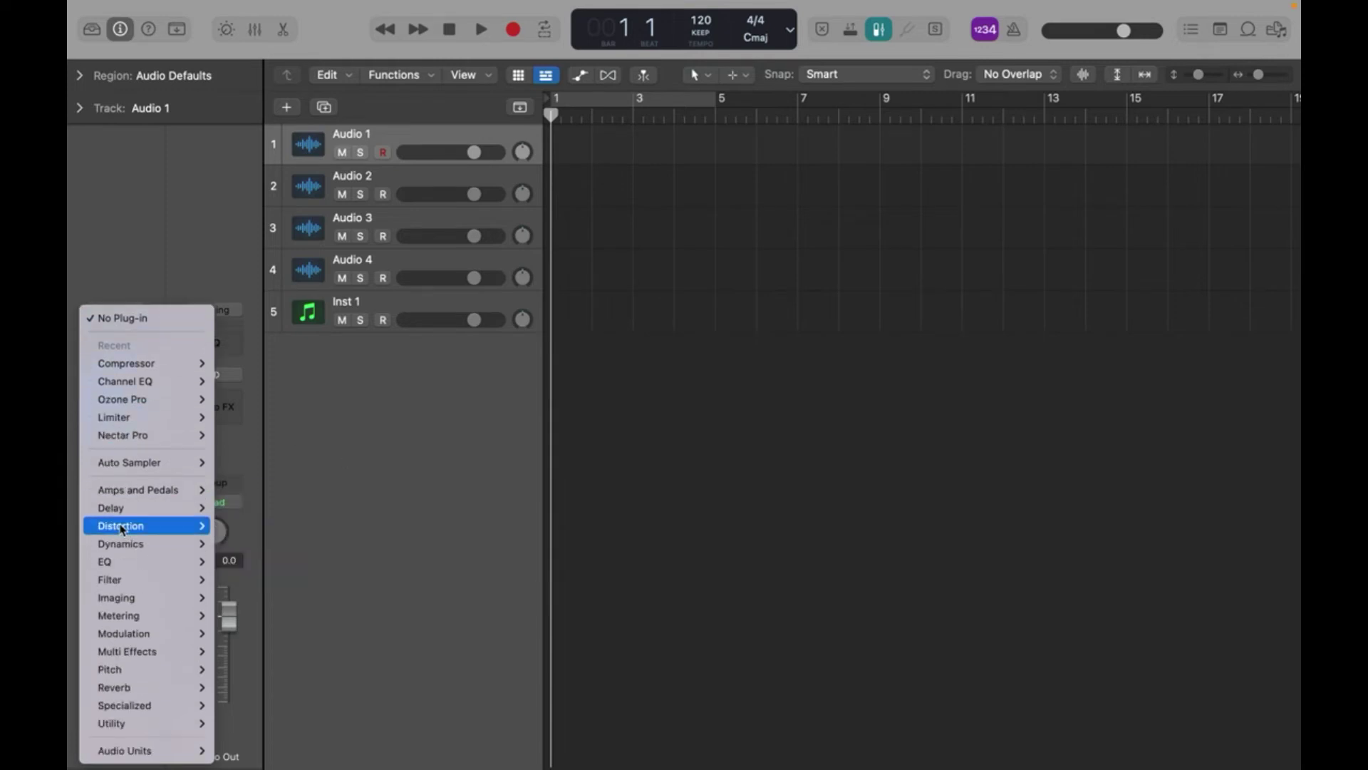
mouse_move(127, 542)
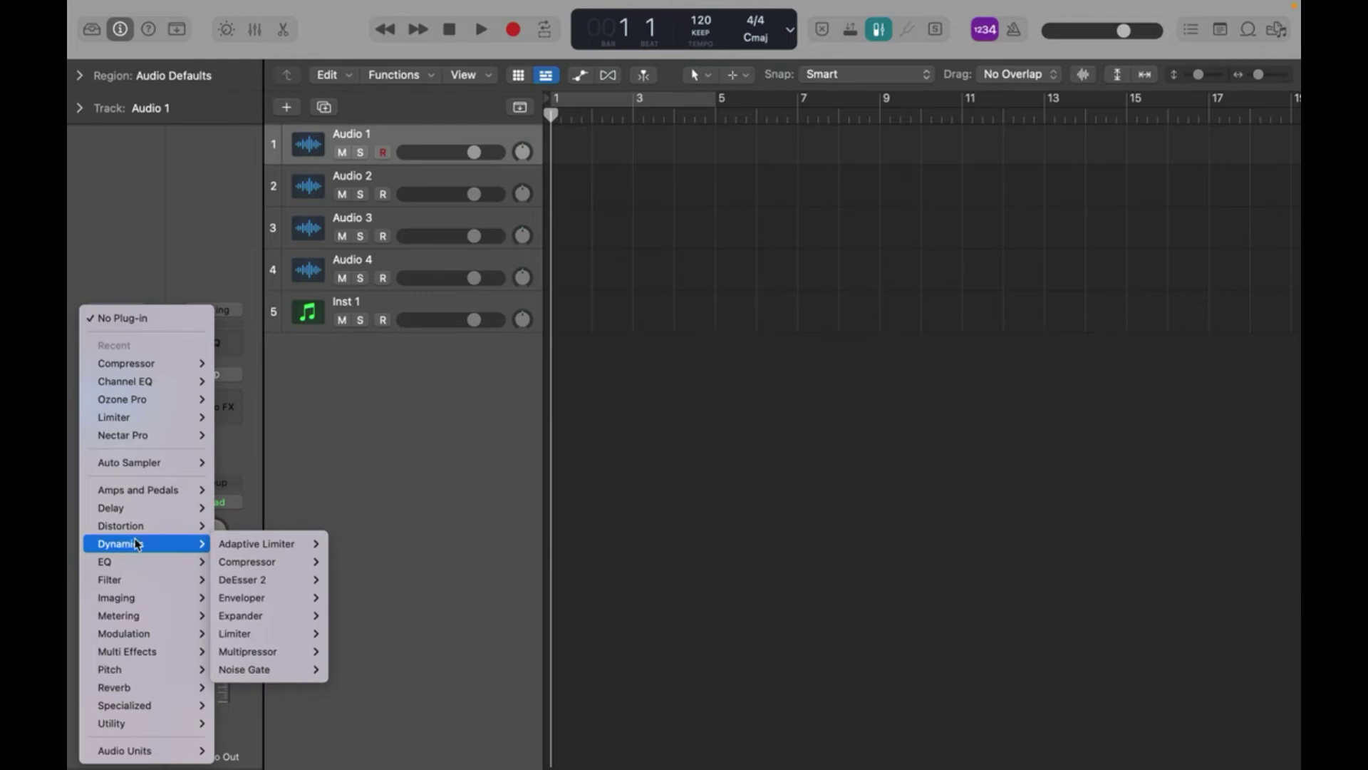
mouse_move(163, 525)
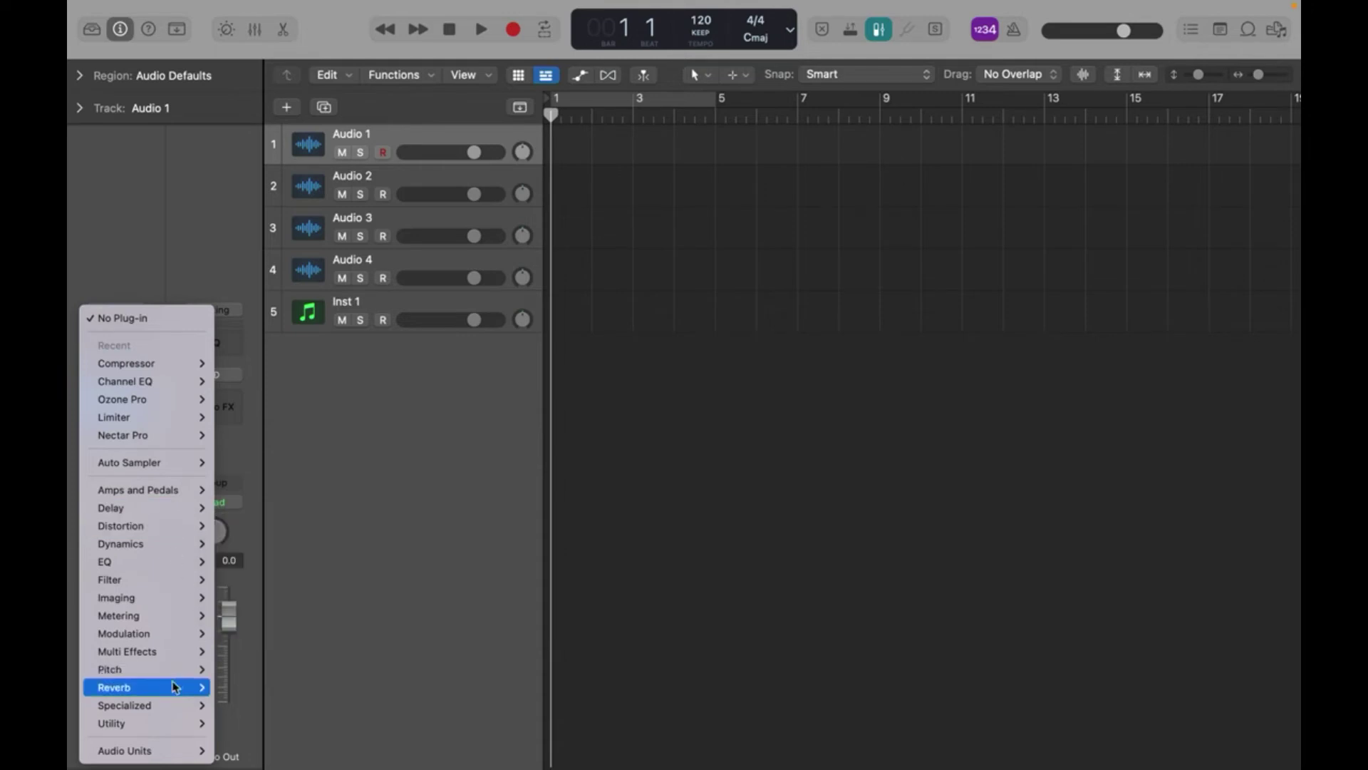
mouse_move(173, 690)
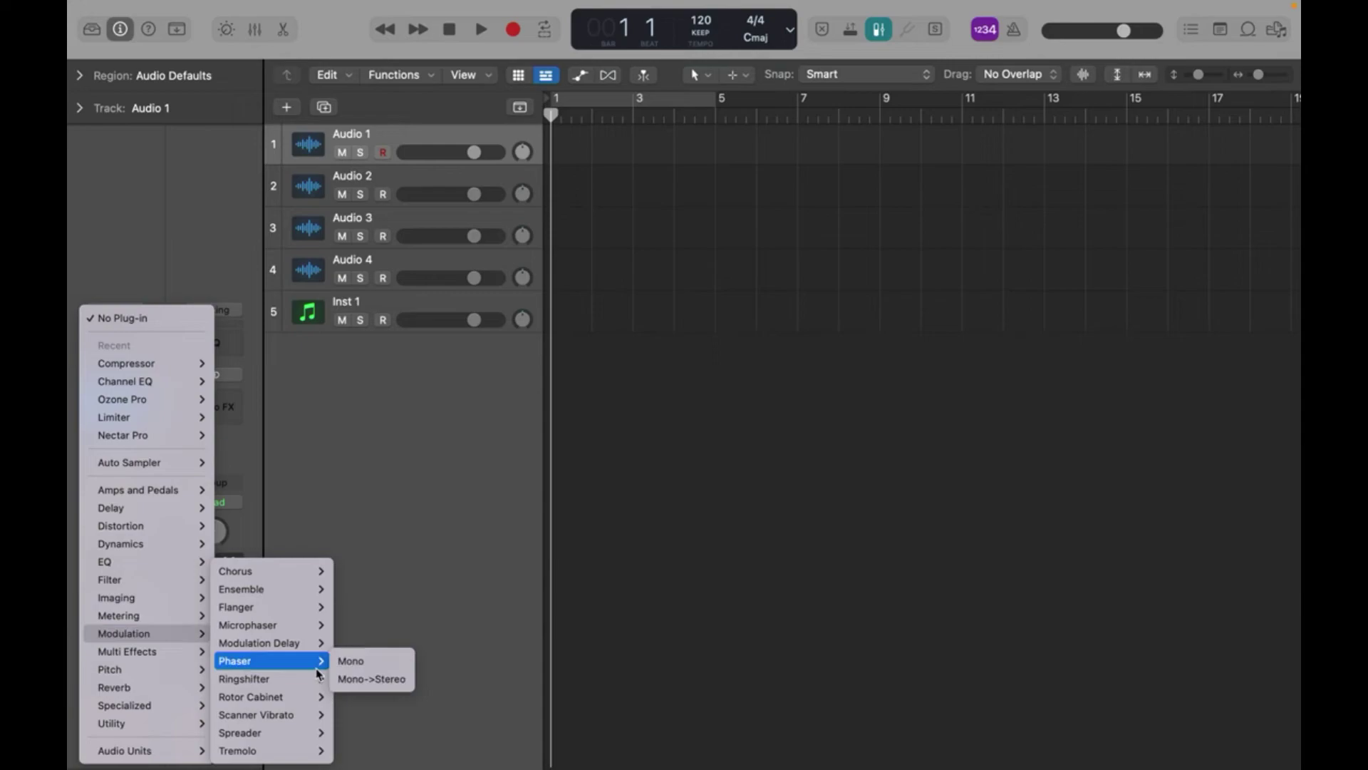
mouse_move(323, 688)
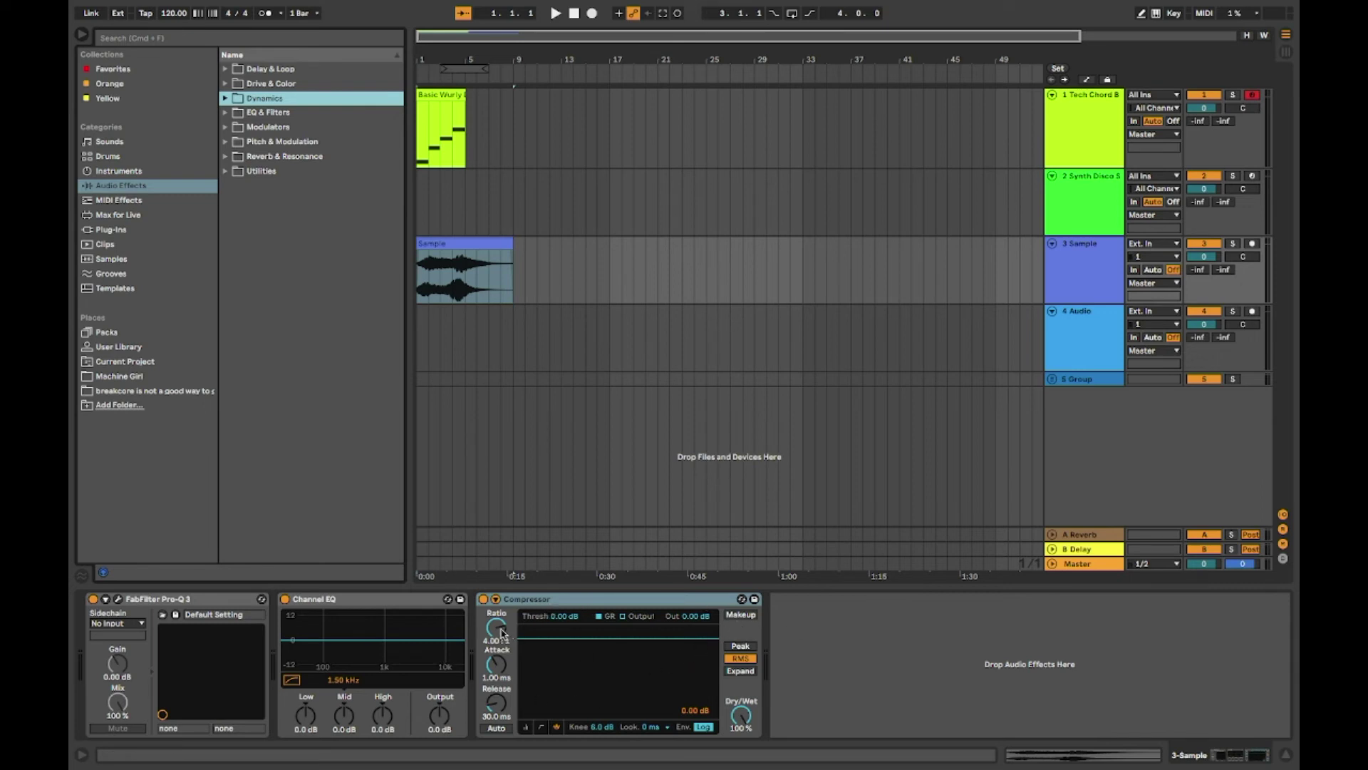
Set the Compressor ratio to 1.83:1, start playback, and cut the Channel EQ low band to -15 dB
drag(497, 628, 497, 597)
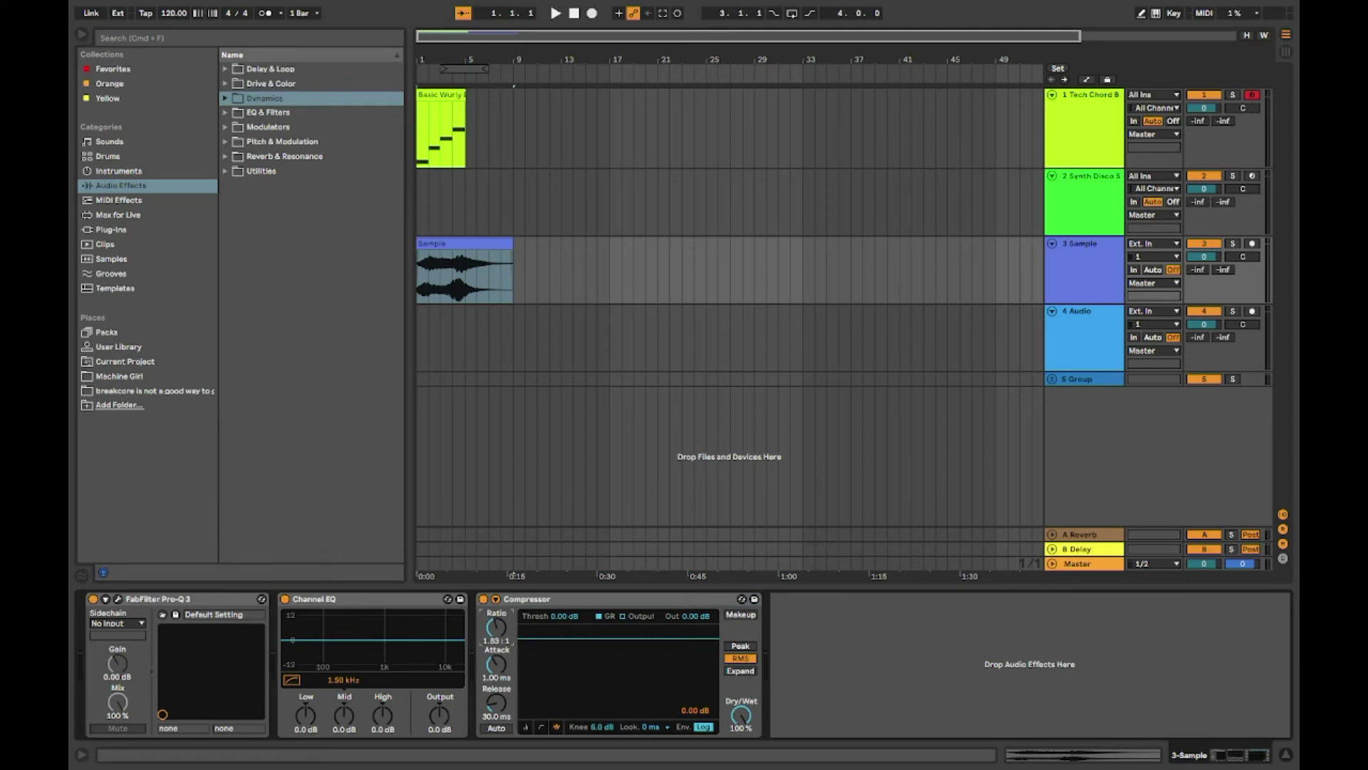
key(space)
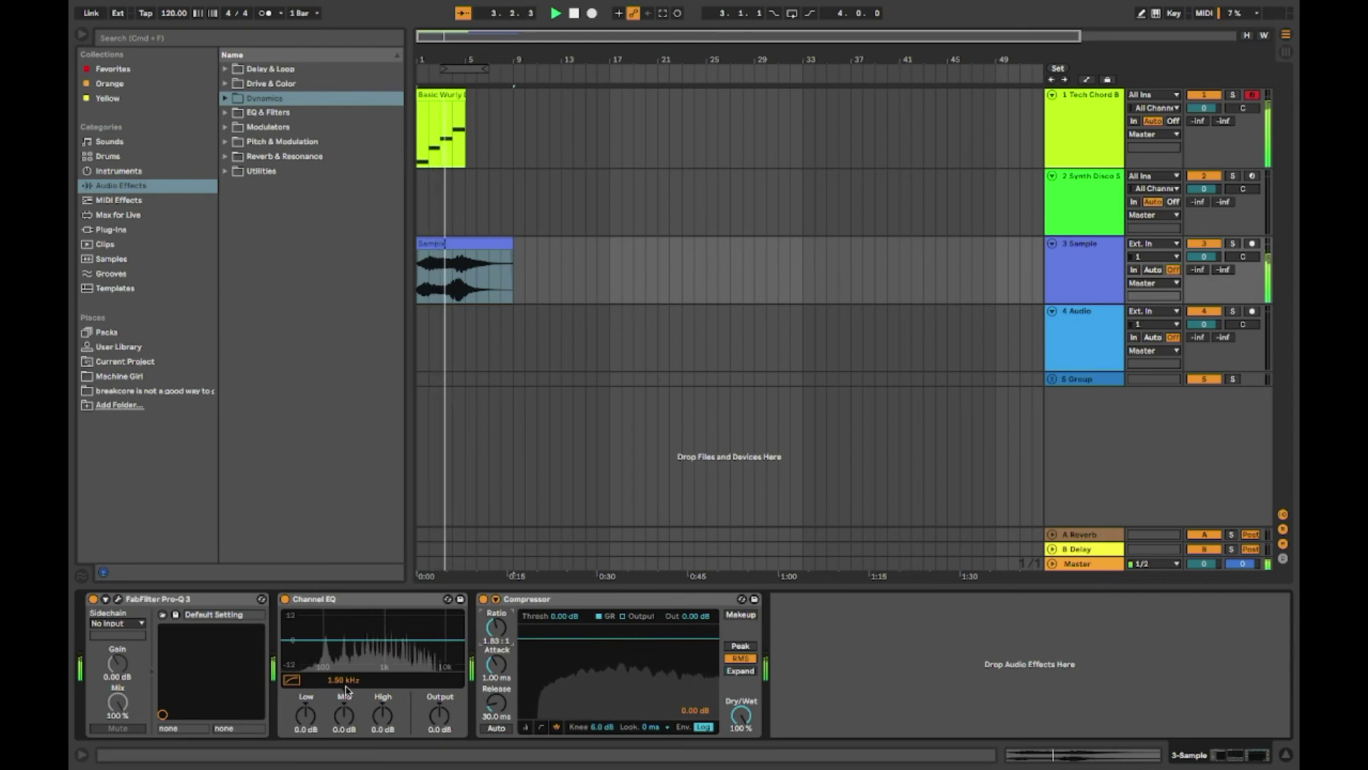
drag(312, 723, 312, 745)
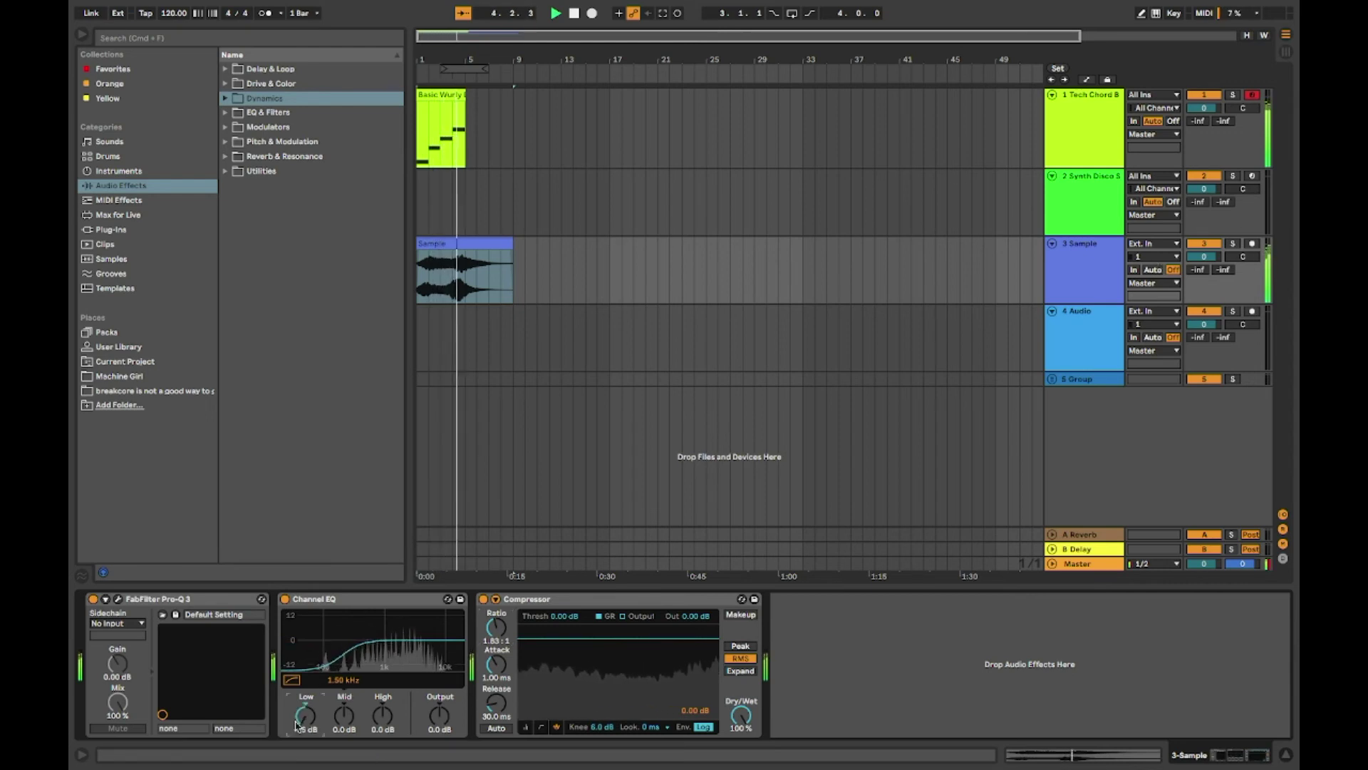
drag(163, 714, 170, 706)
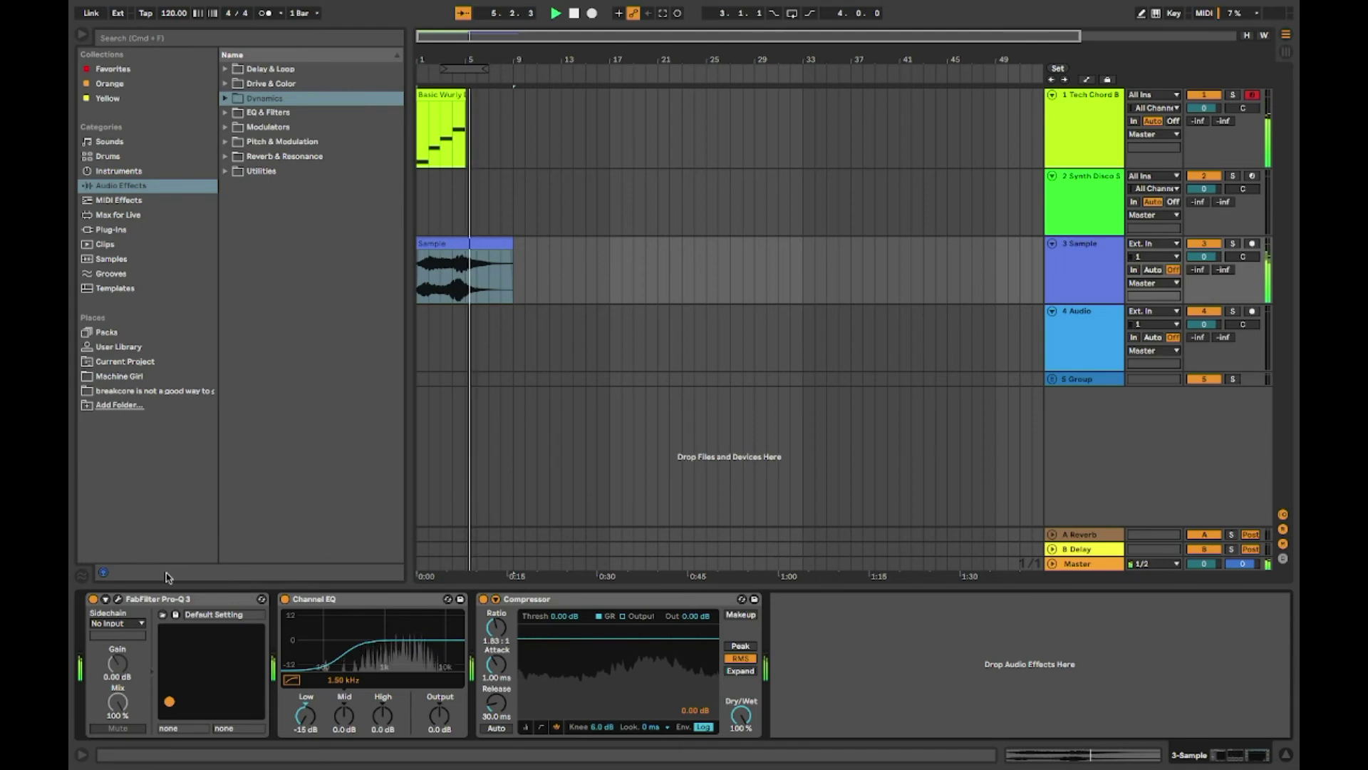
Add a -18.54 dB bell band at 1855 Hz in Pro-Q 3
click(119, 600)
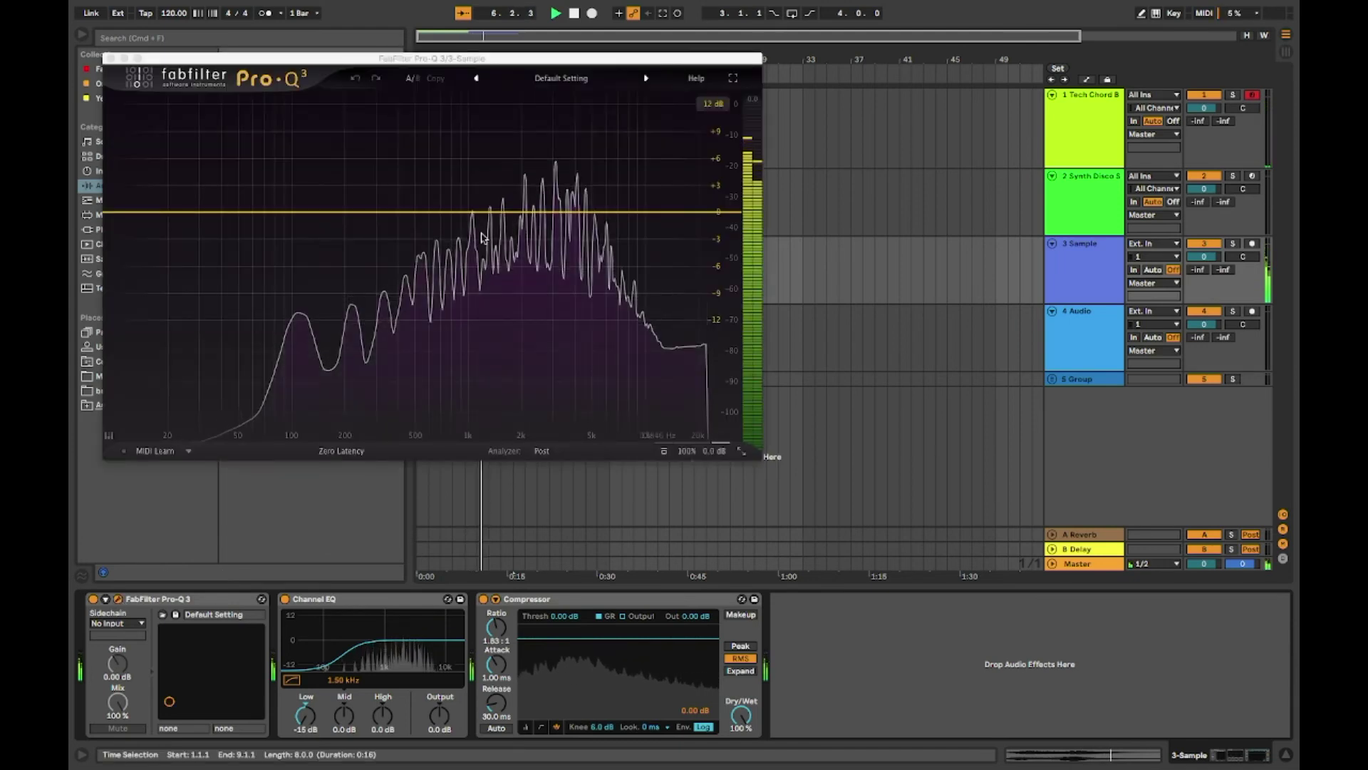
drag(274, 213, 516, 278)
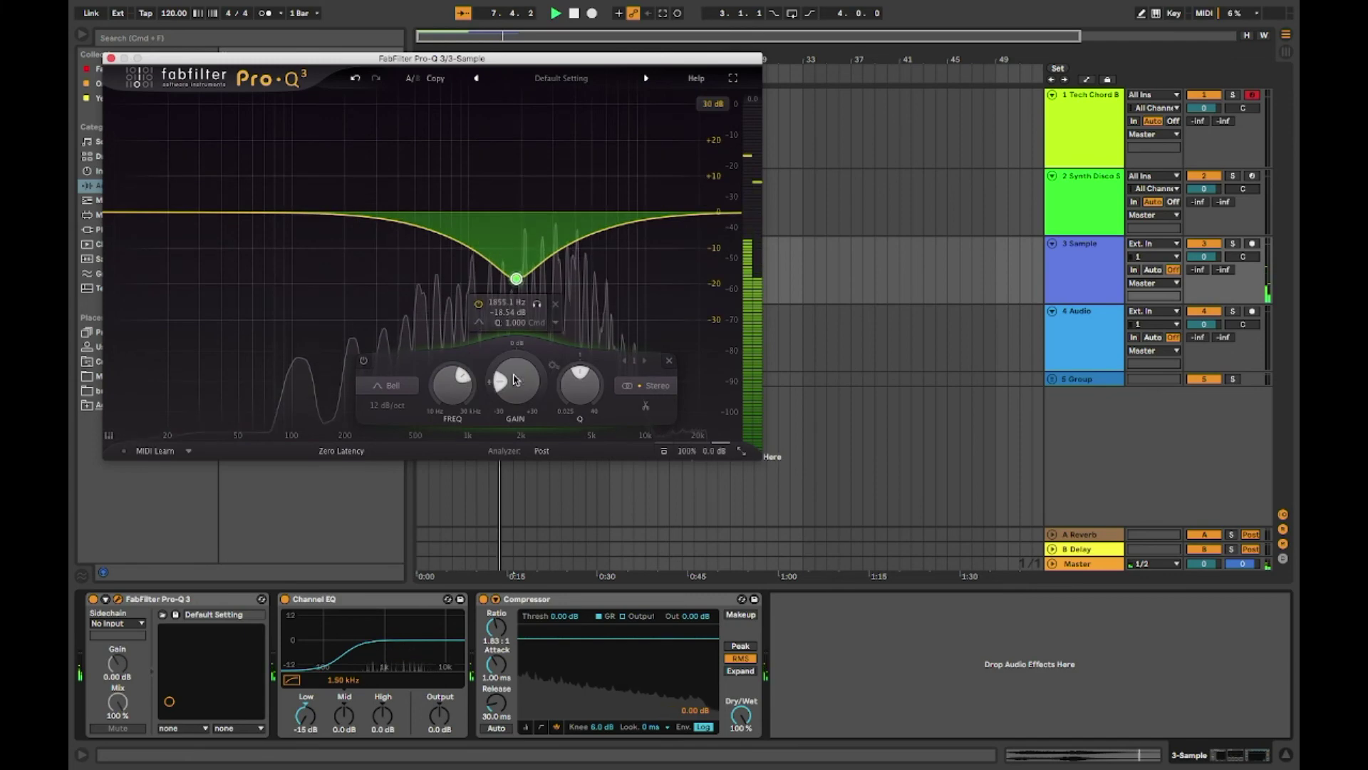
click(111, 58)
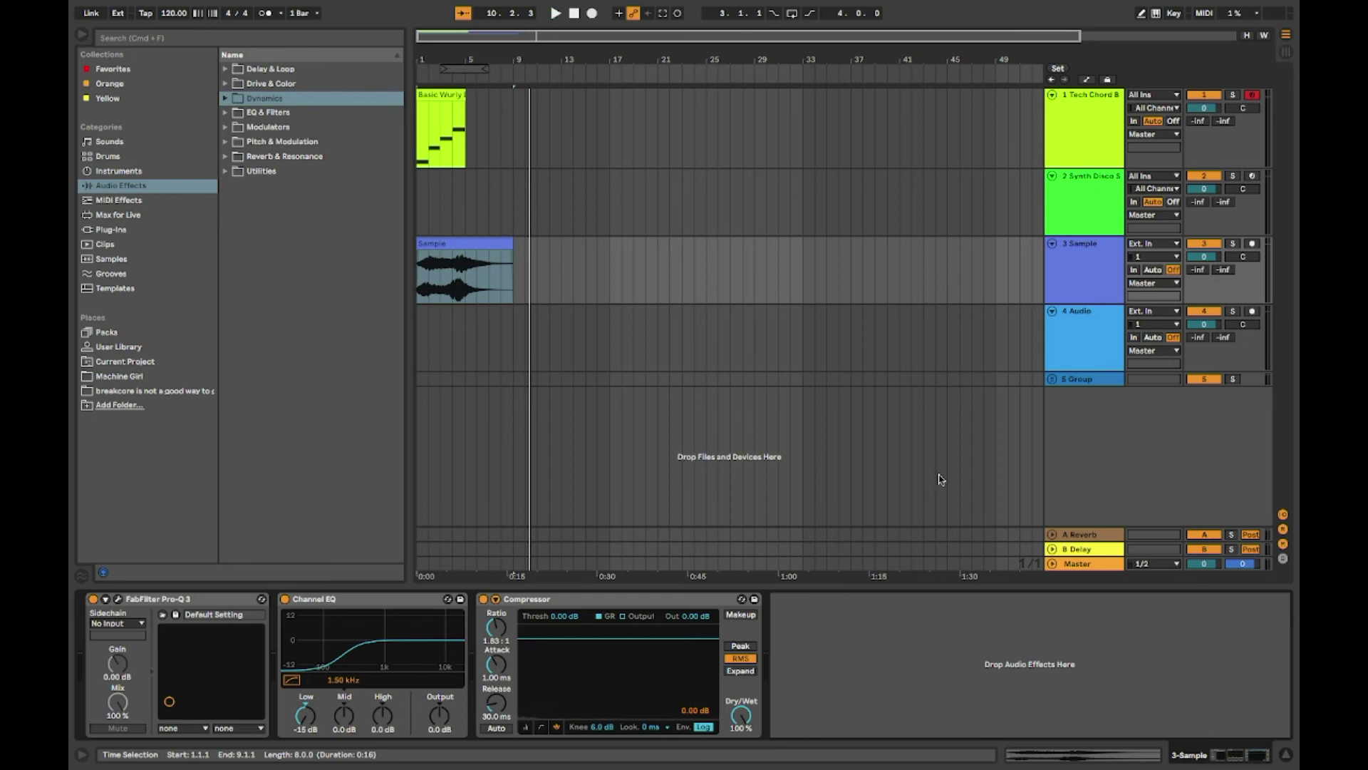
Stop playback, delete the 1855 Hz Pro-Q 3 band, and return Channel EQ Low to 0 dB
click(573, 13)
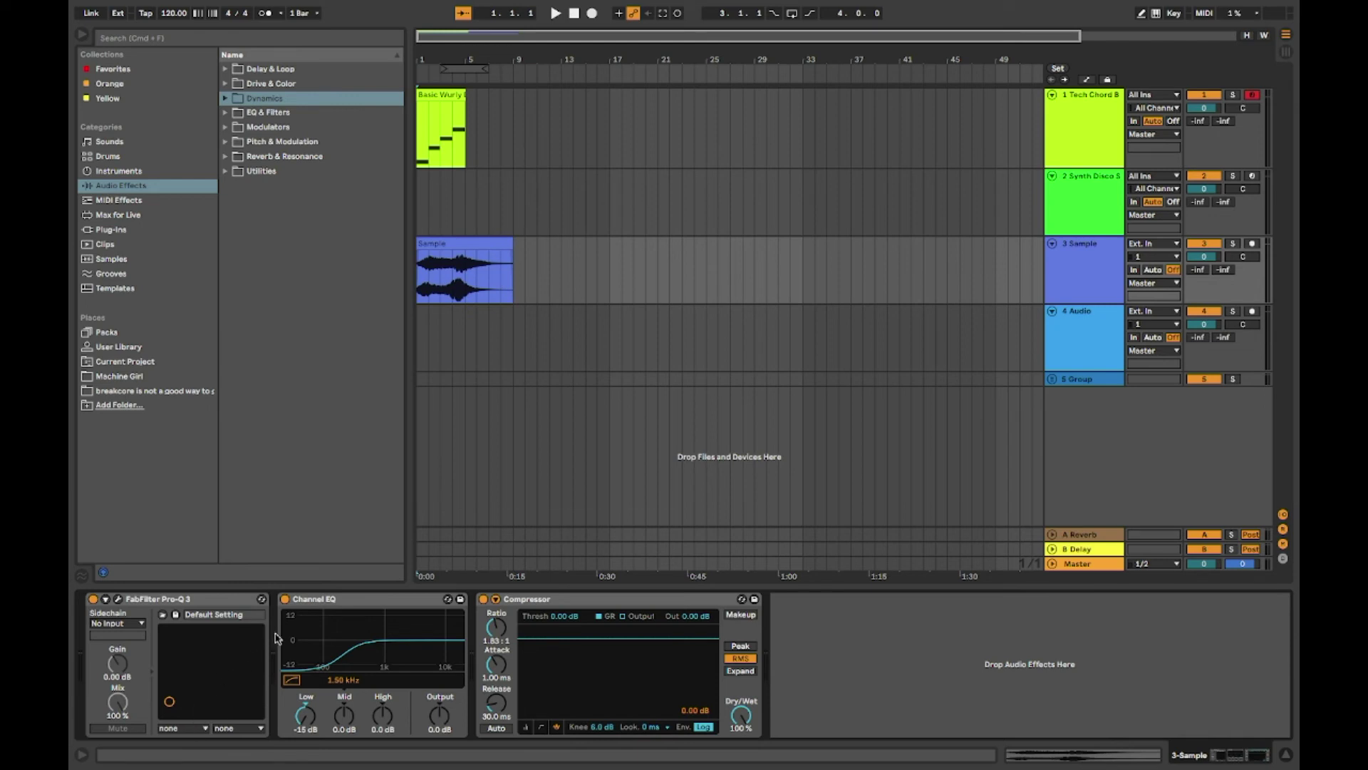
click(118, 599)
mouse_move(519, 280)
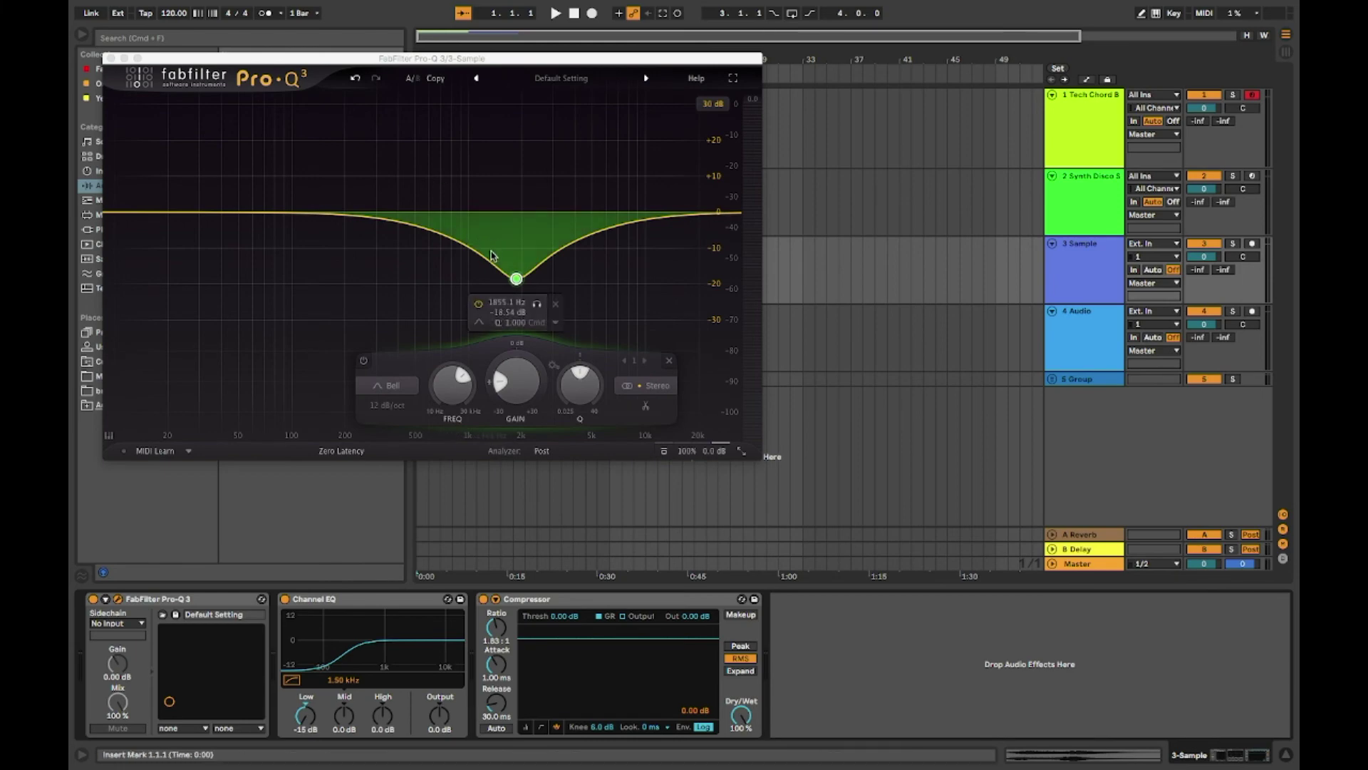
click(555, 304)
mouse_move(70, 5)
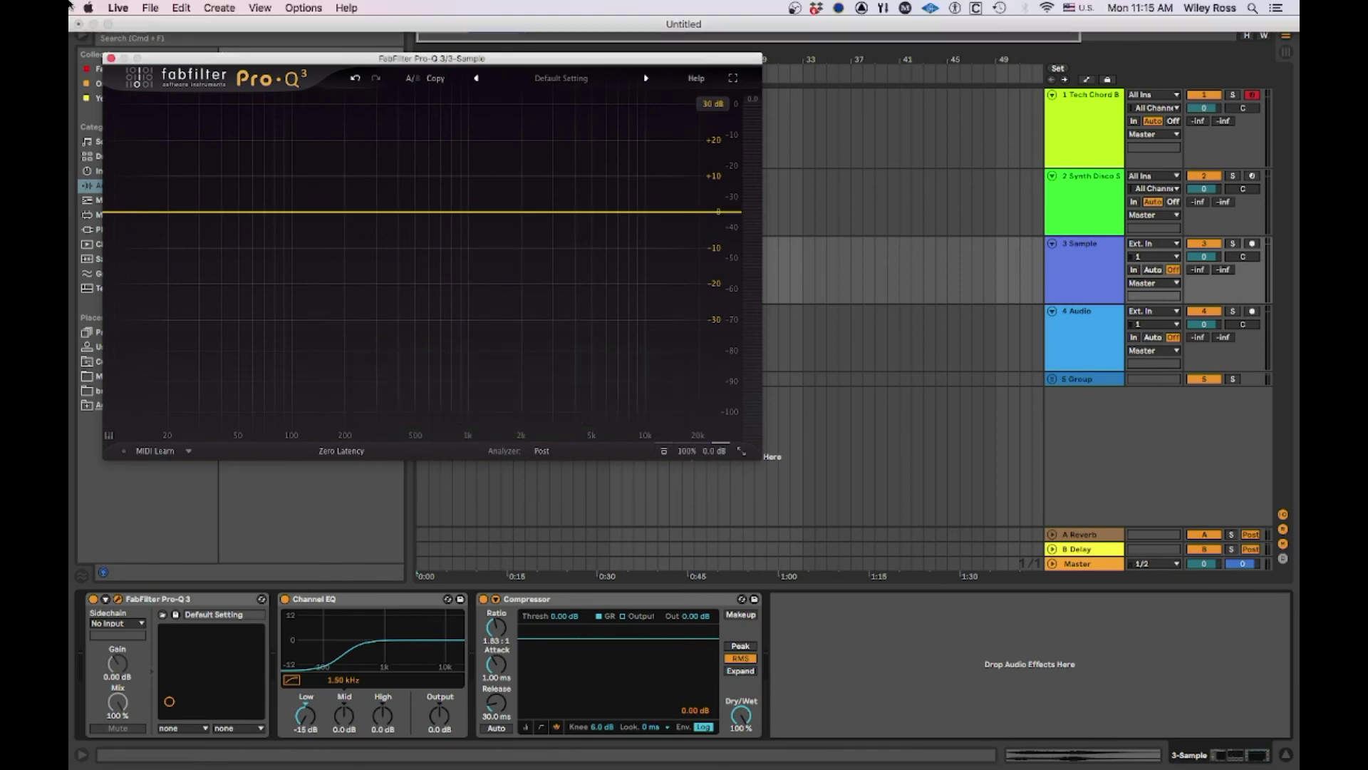
click(111, 58)
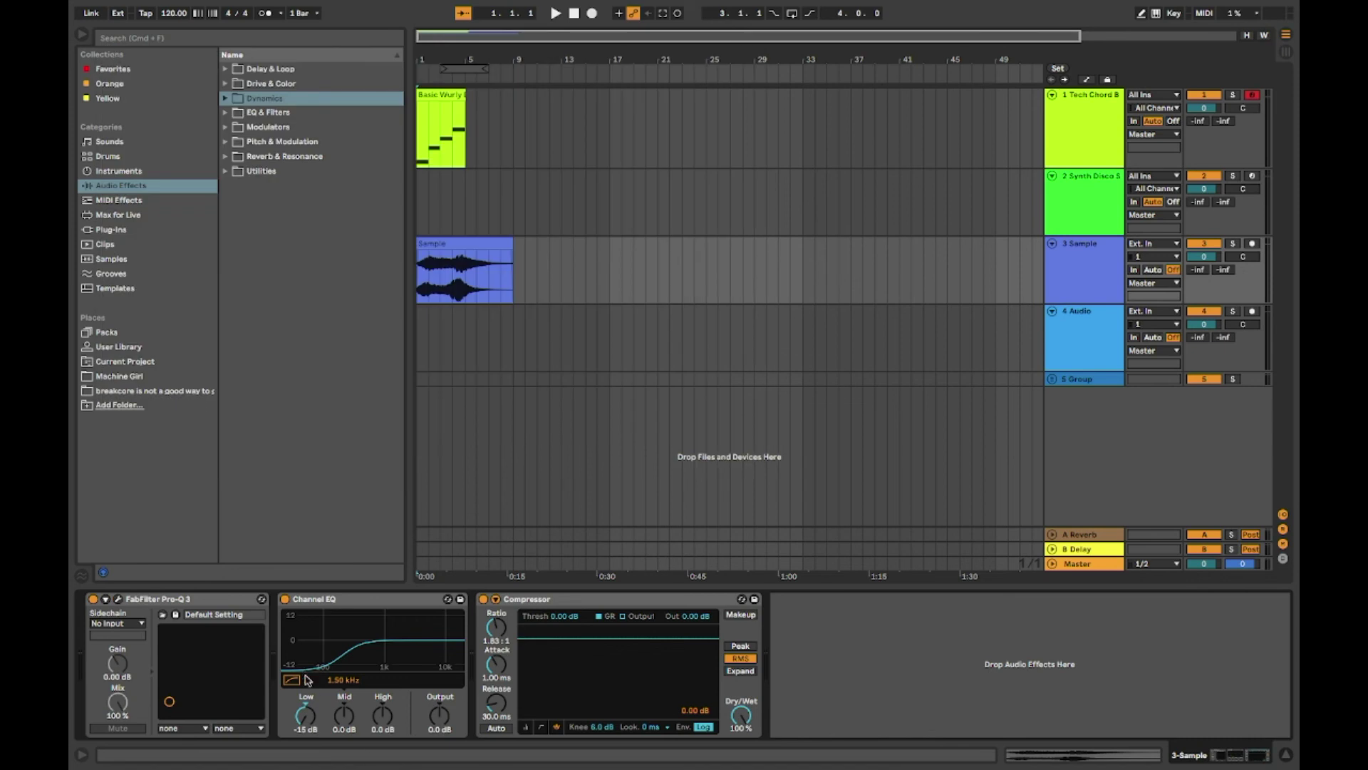
drag(304, 722, 304, 703)
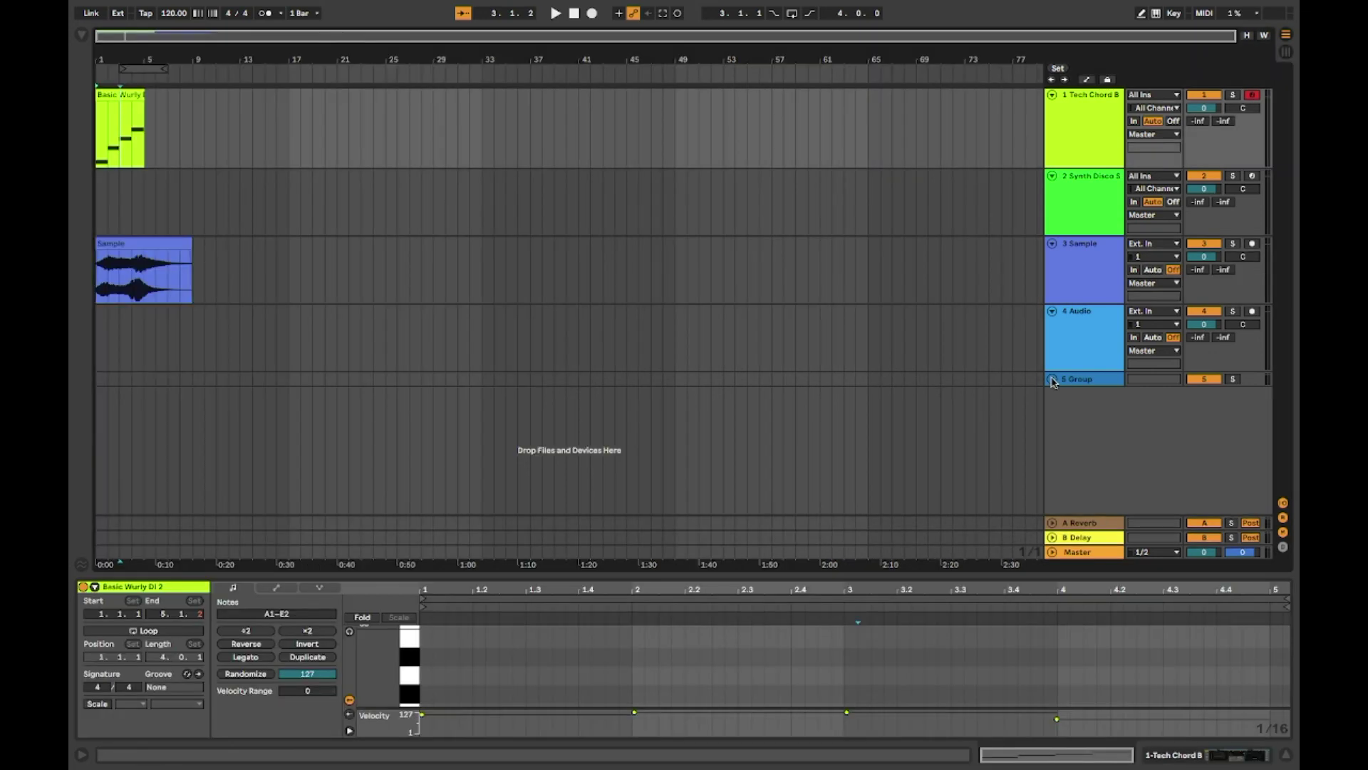
Unfold 5 Group and scroll down to its nested 7 Group holding 8 Audio and 9 Audio
click(1054, 372)
click(1052, 379)
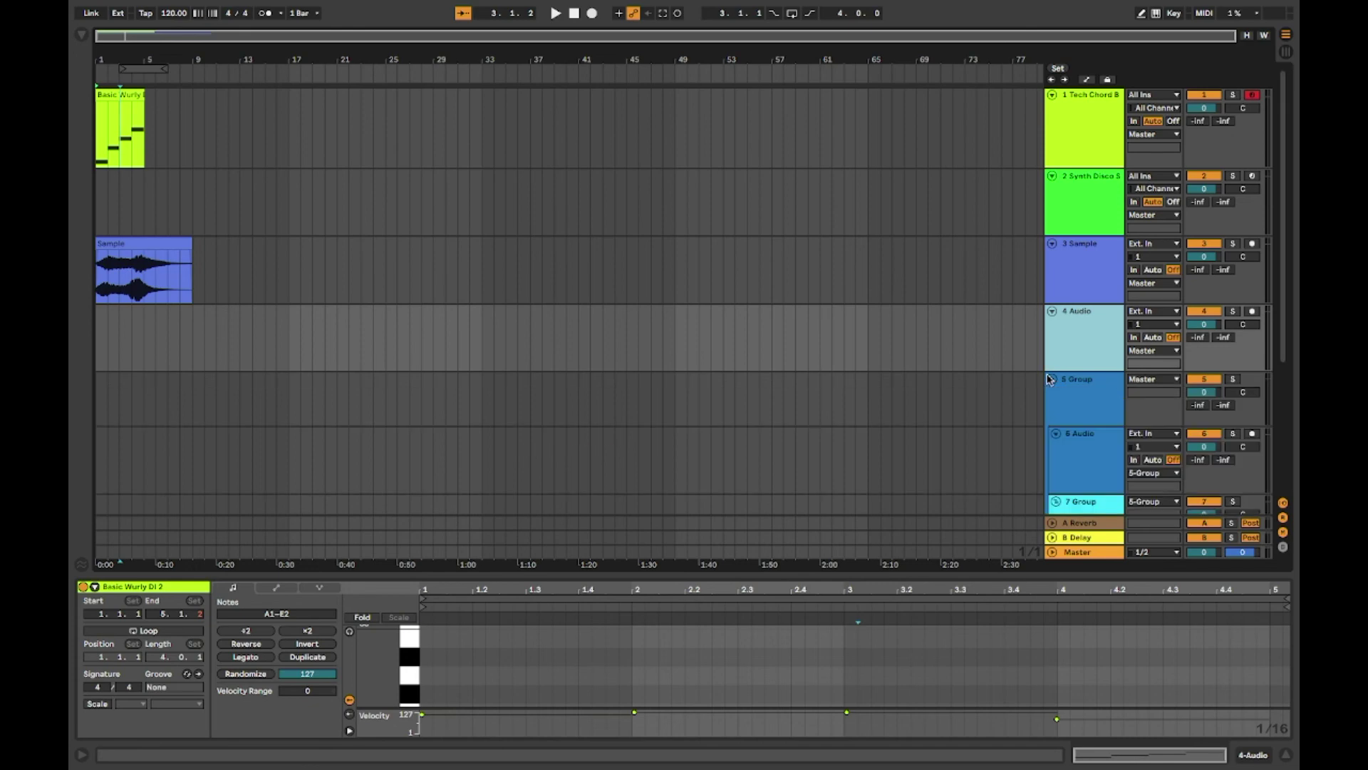
right_click(1087, 426)
click(959, 417)
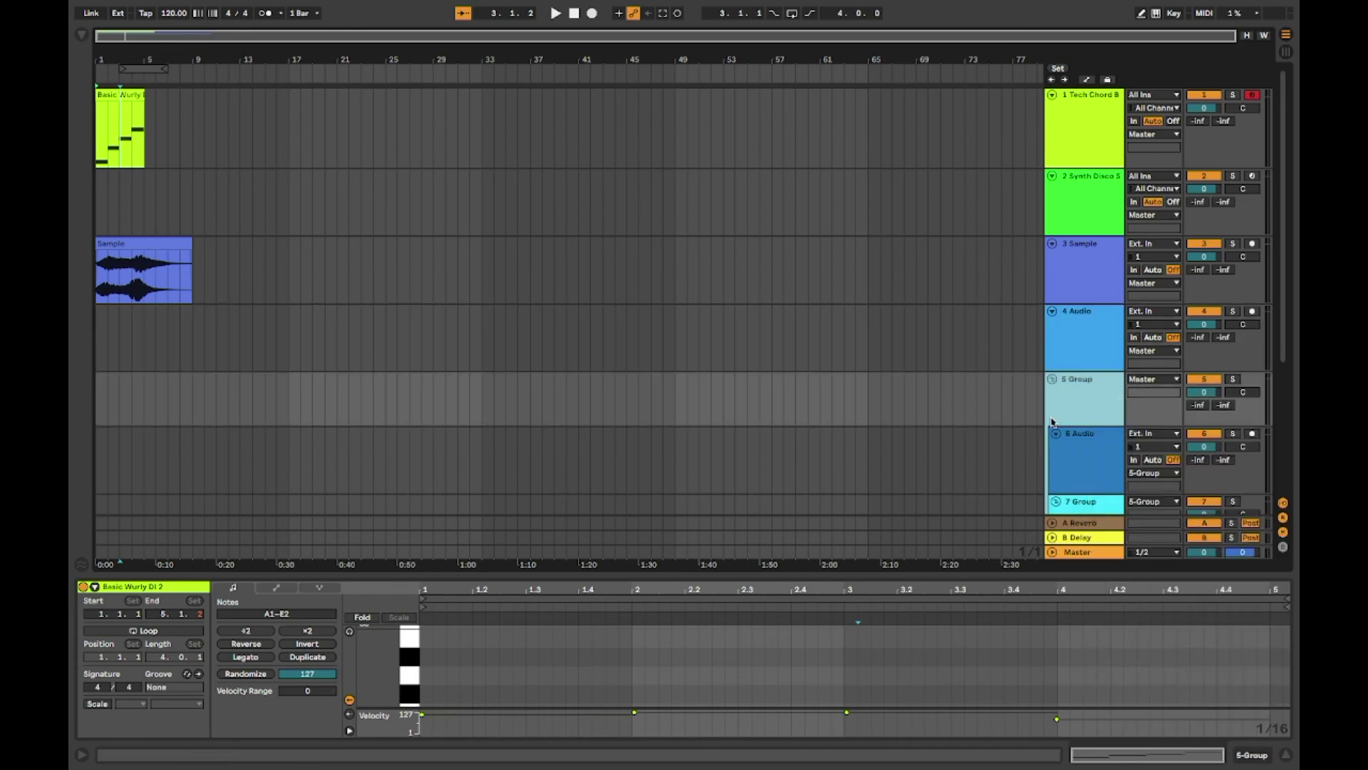
scroll(1052, 421, down, 5)
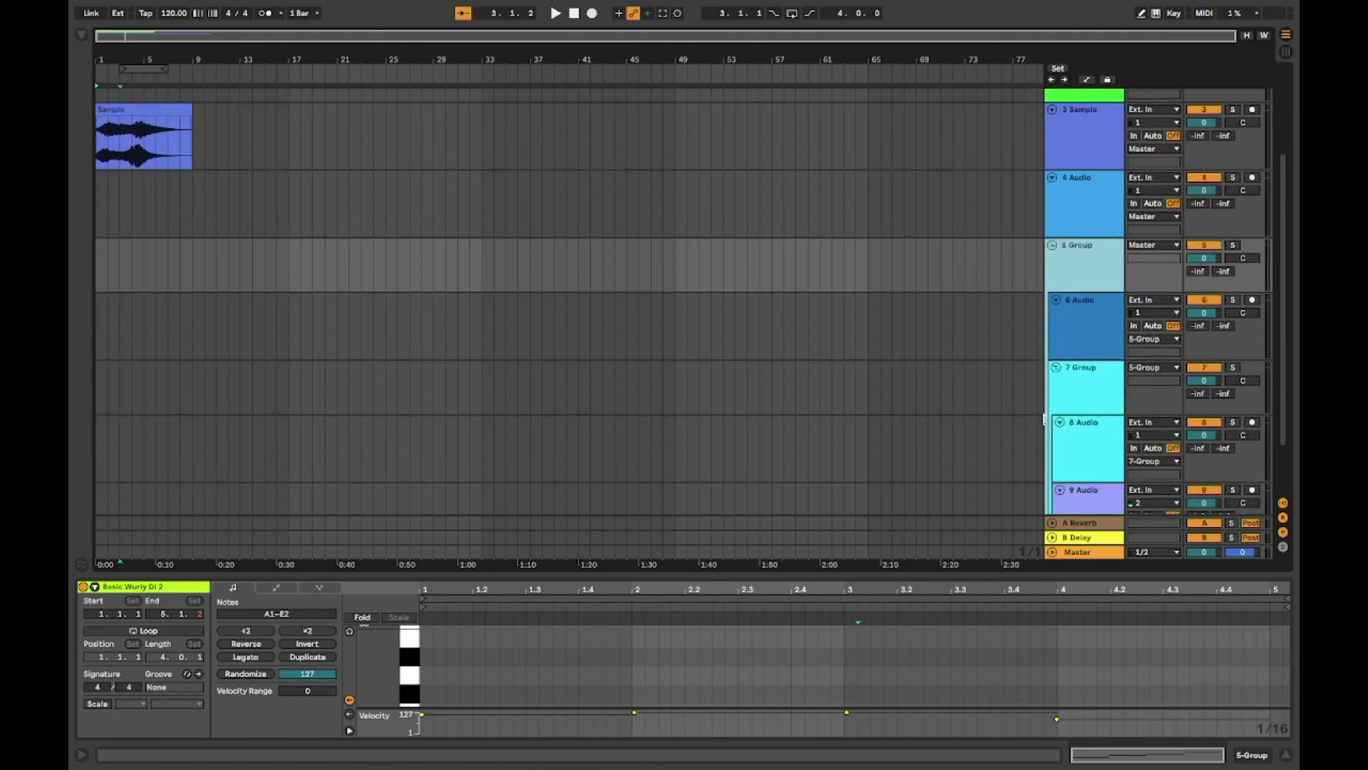
scroll(1047, 419, down, 1)
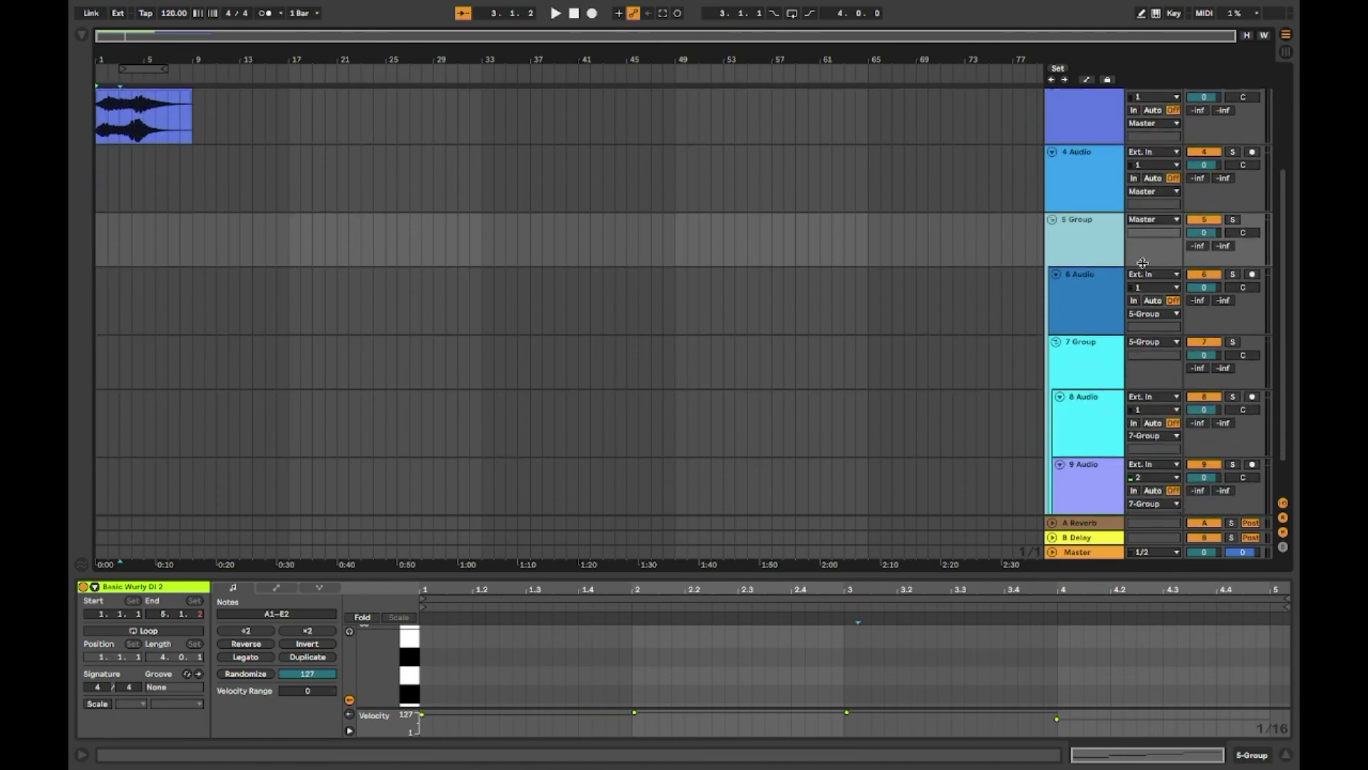
scroll(1106, 290, down, 2)
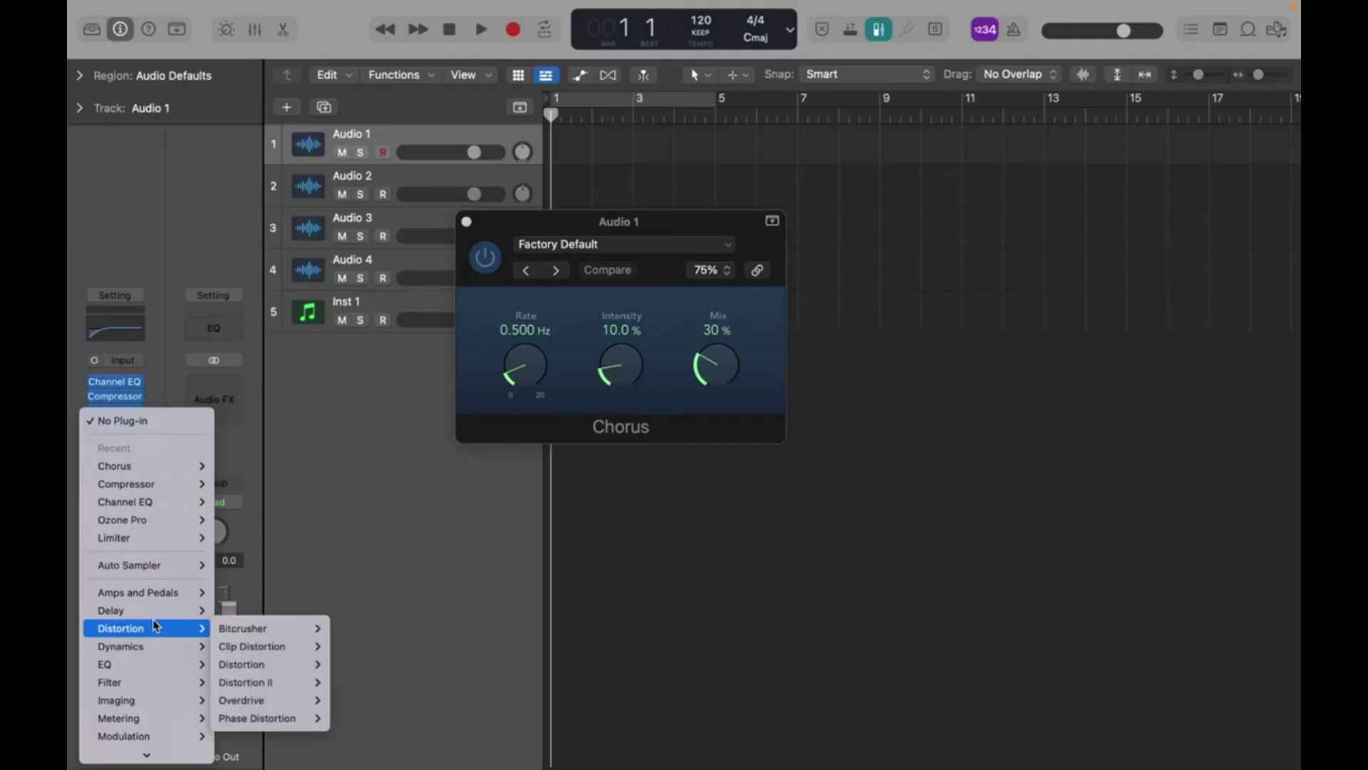
Insert a mono Amp Designer after the Chorus on Audio 1
mouse_move(171, 543)
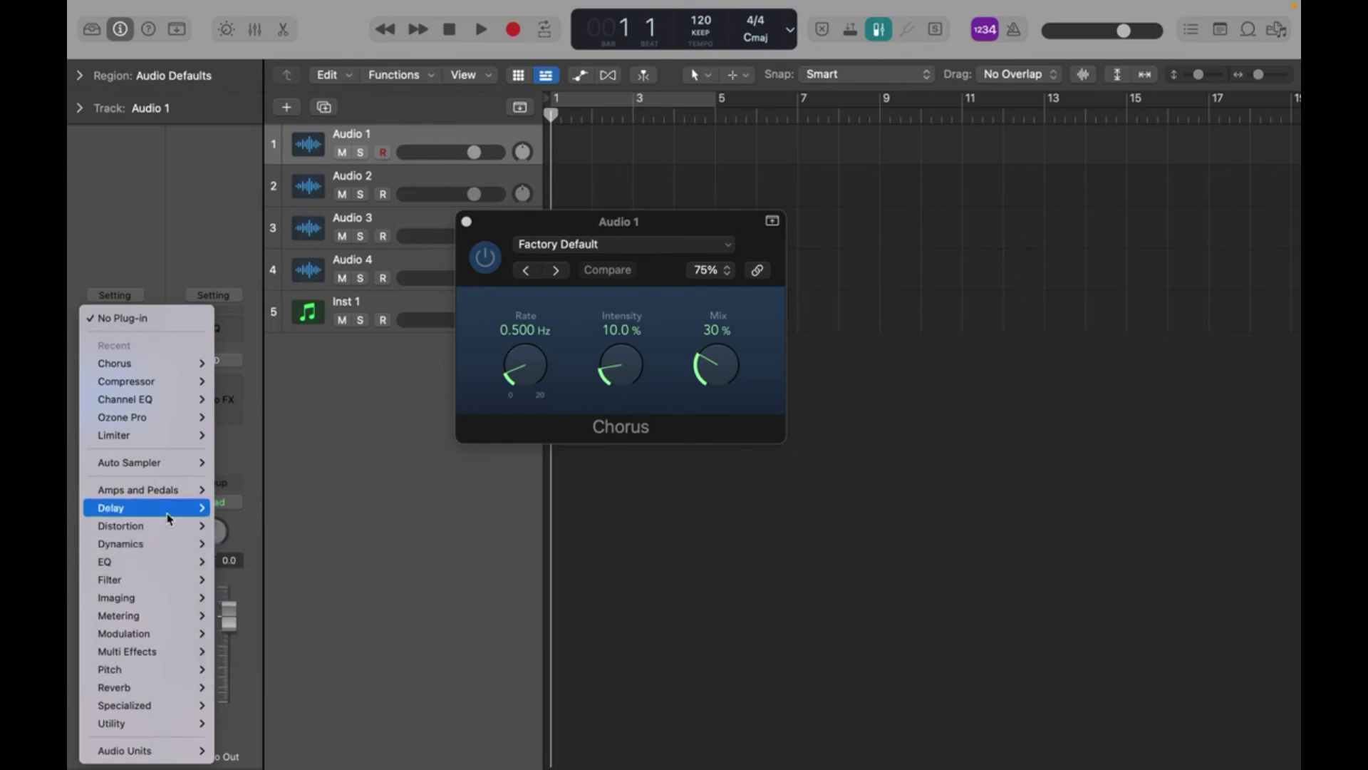
mouse_move(198, 617)
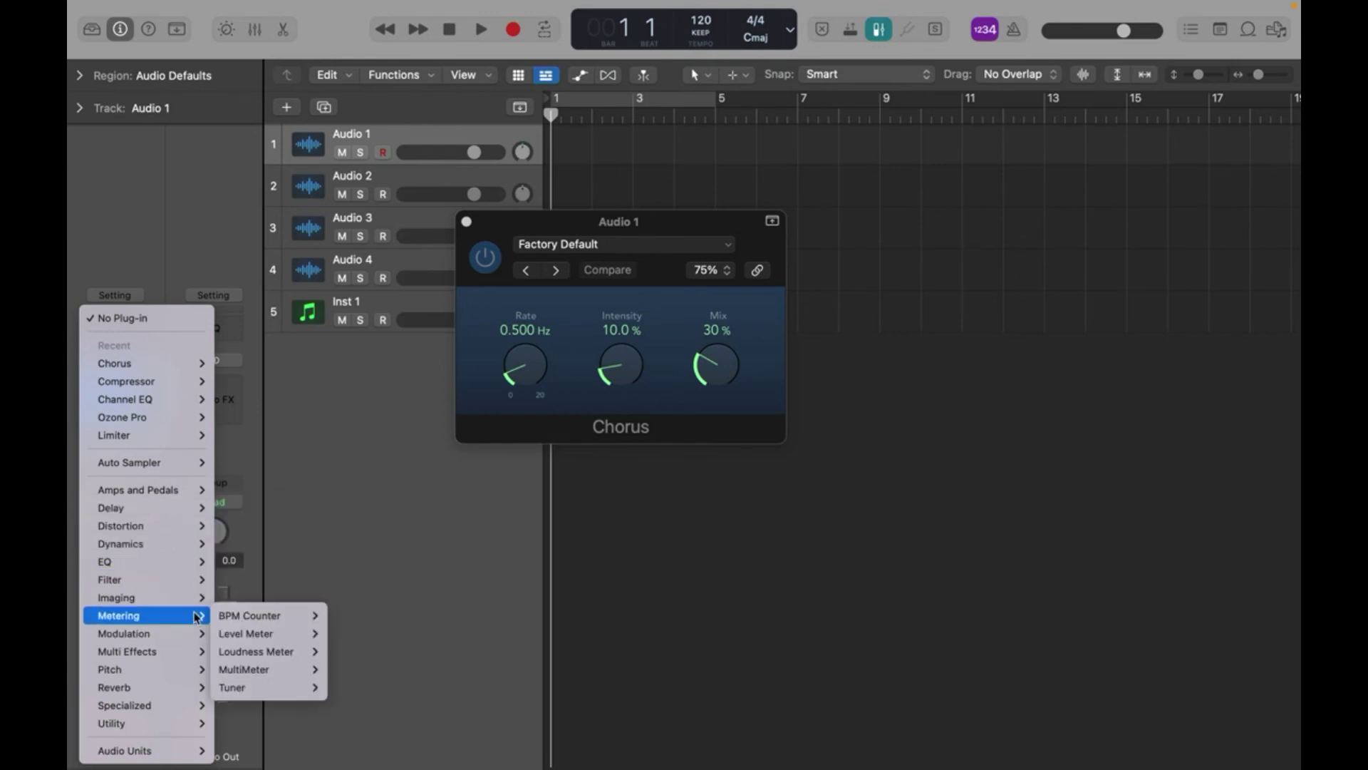
mouse_move(178, 490)
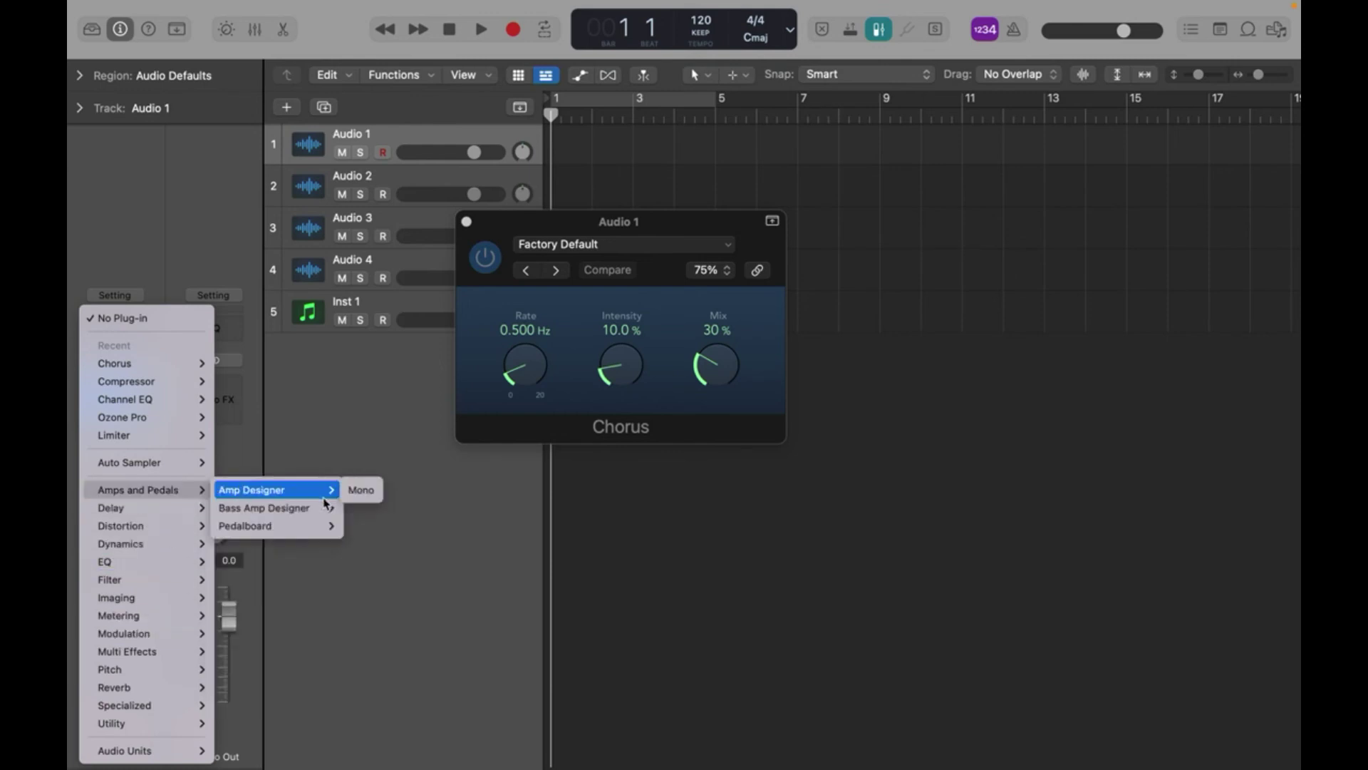
mouse_move(320, 504)
click(361, 489)
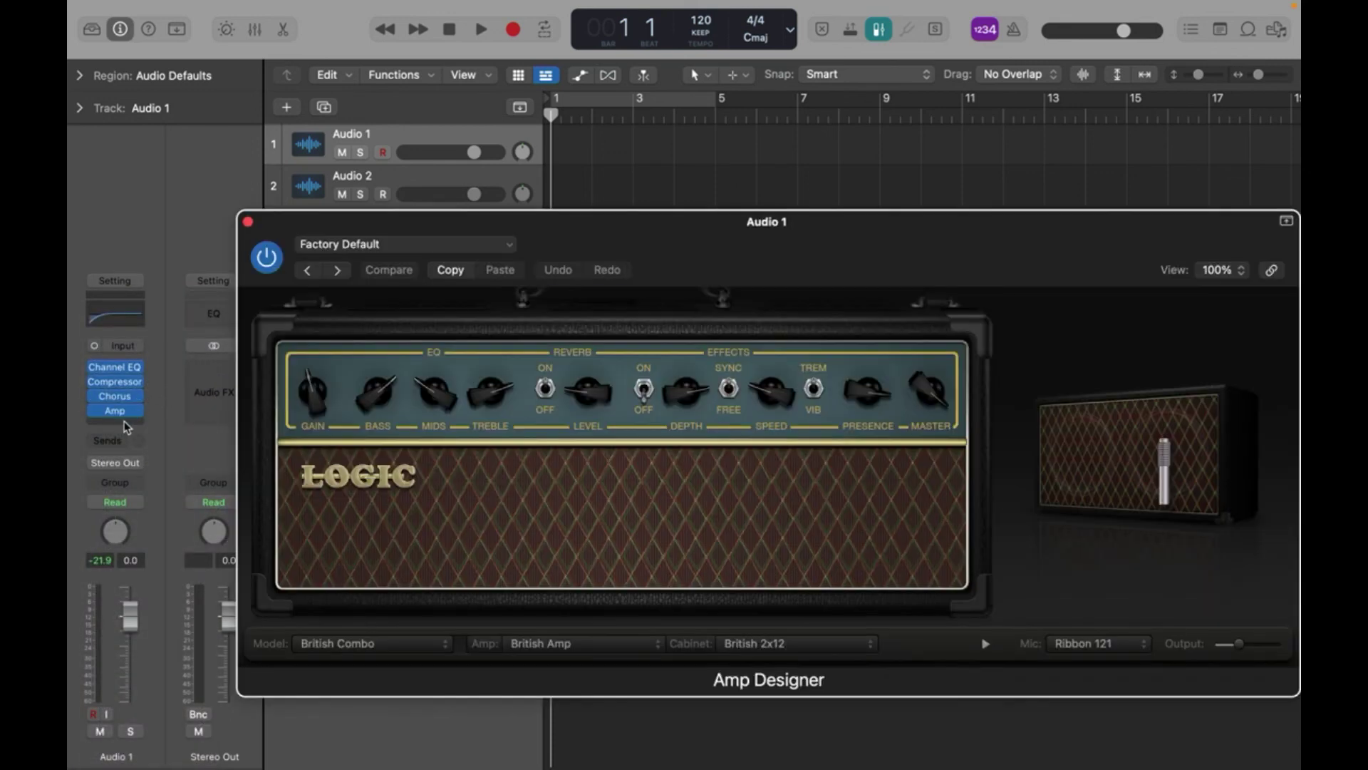
Add a mono Pedalboard in the next slot after the amp
click(124, 421)
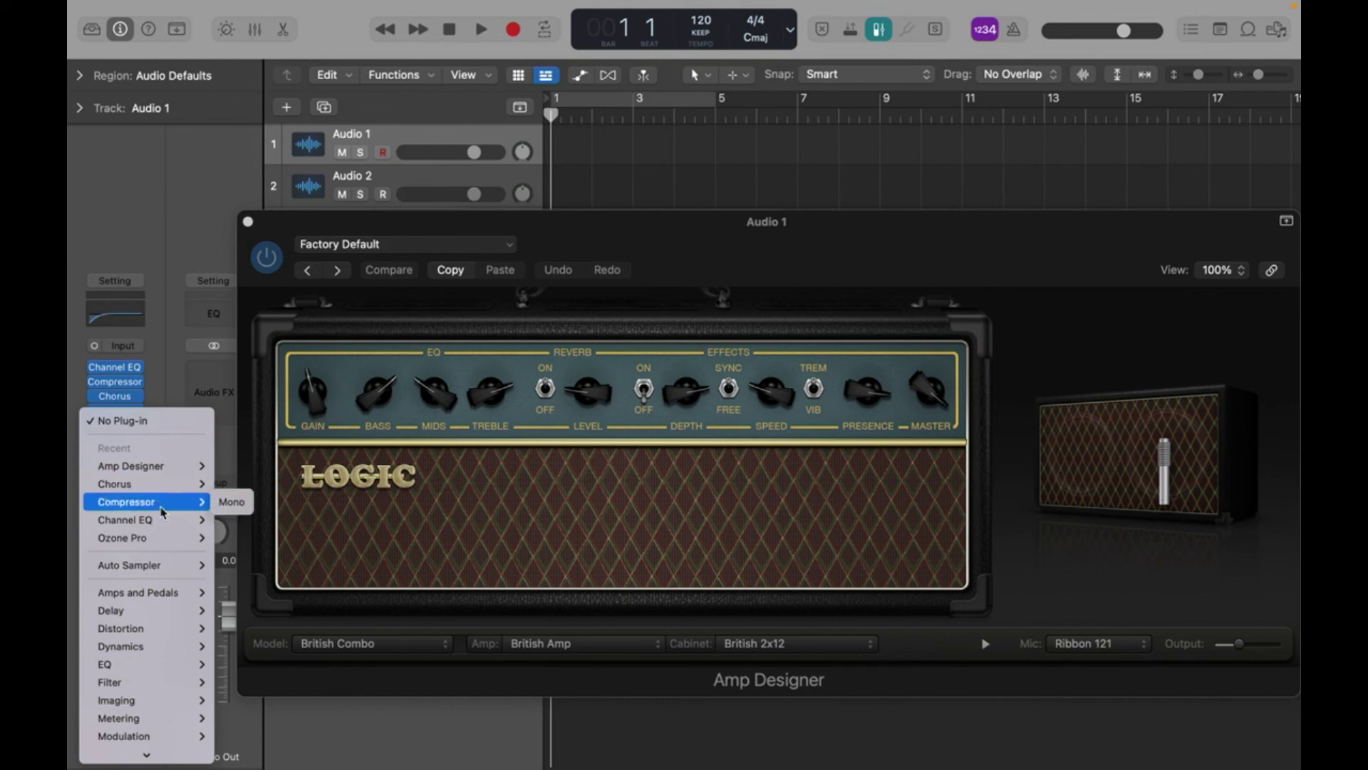
mouse_move(174, 592)
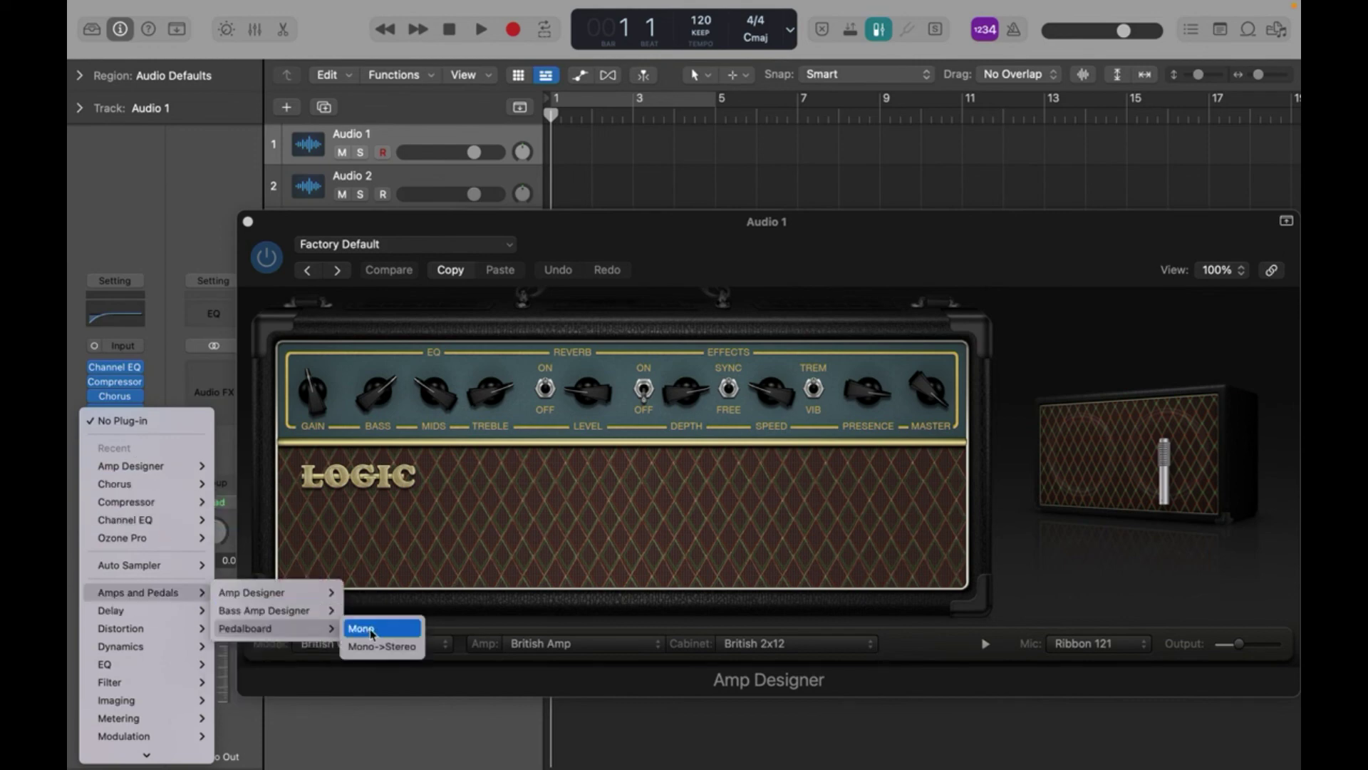
click(316, 433)
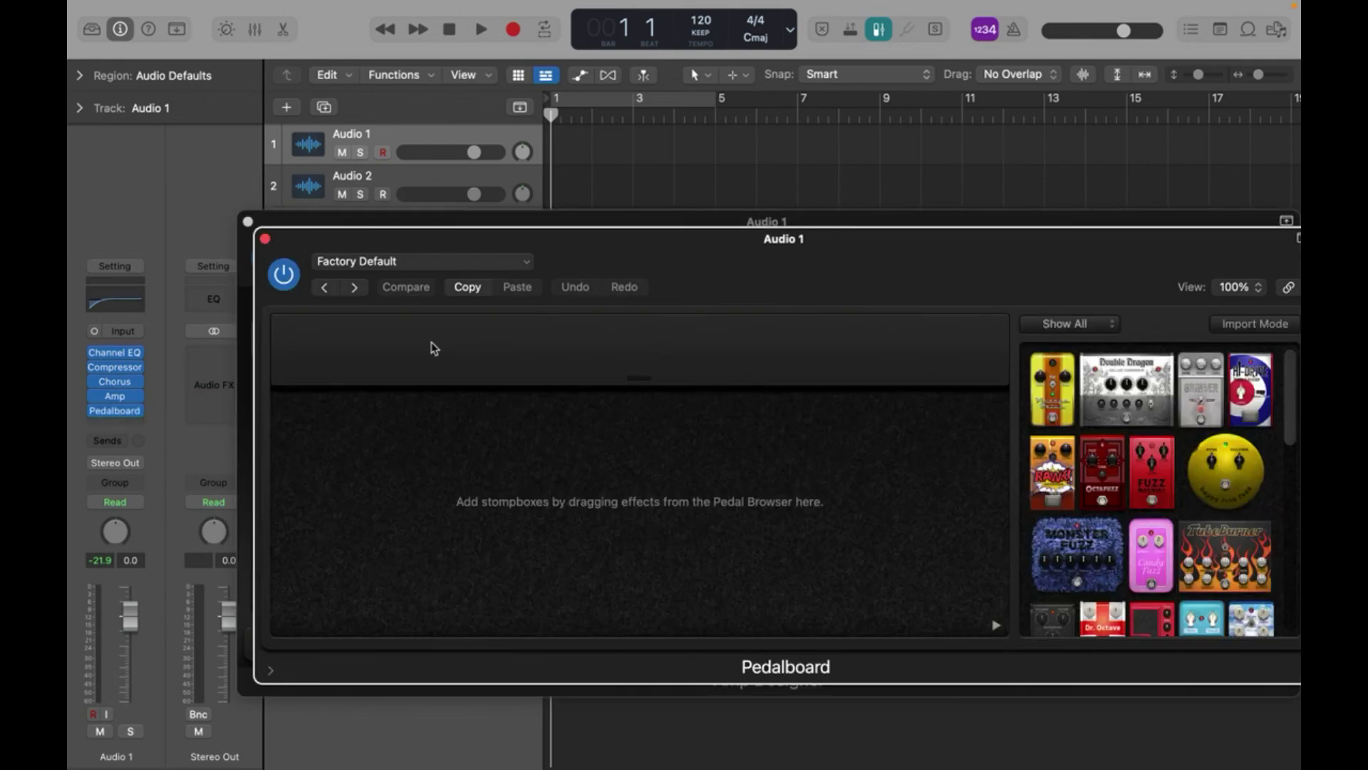
click(265, 238)
Close the Amp Designer and Chorus plug-in windows, leaving Audio 1's five-insert chain visible
click(248, 221)
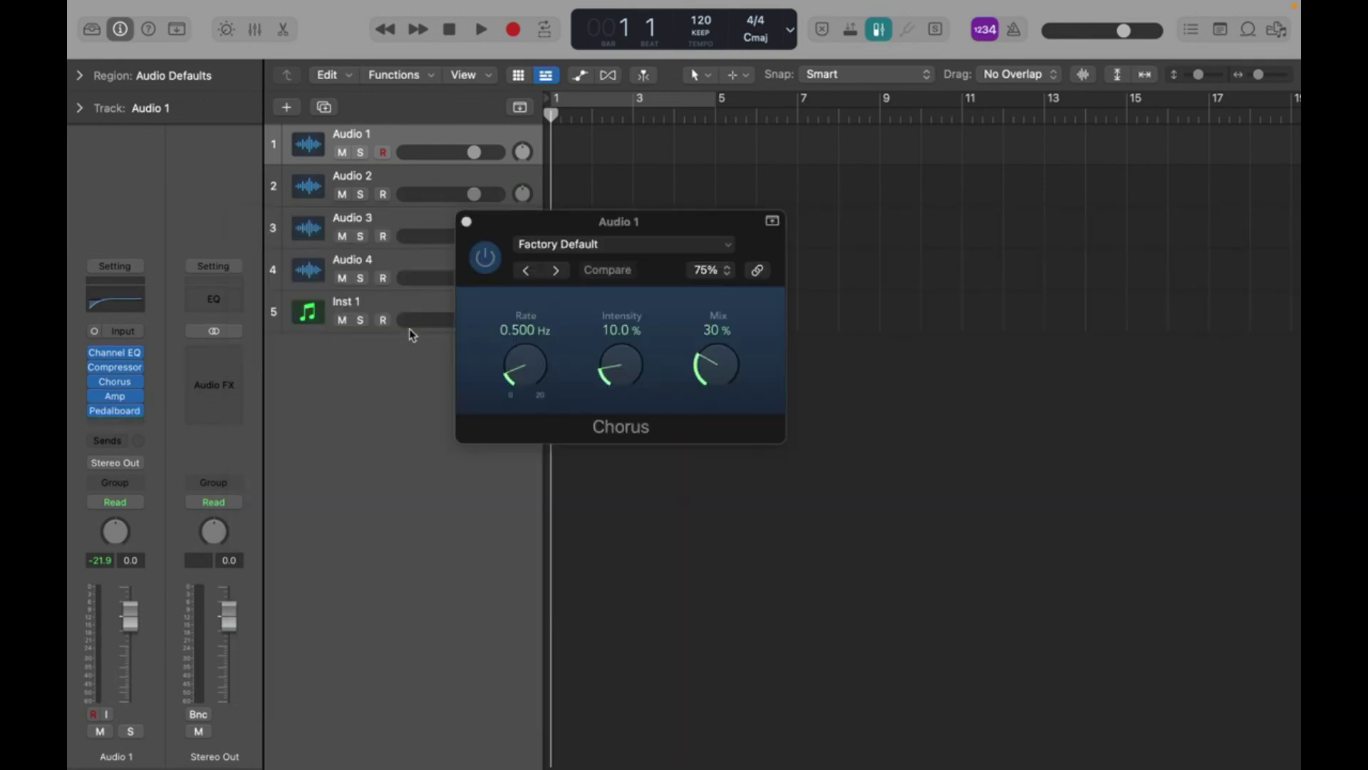
click(467, 221)
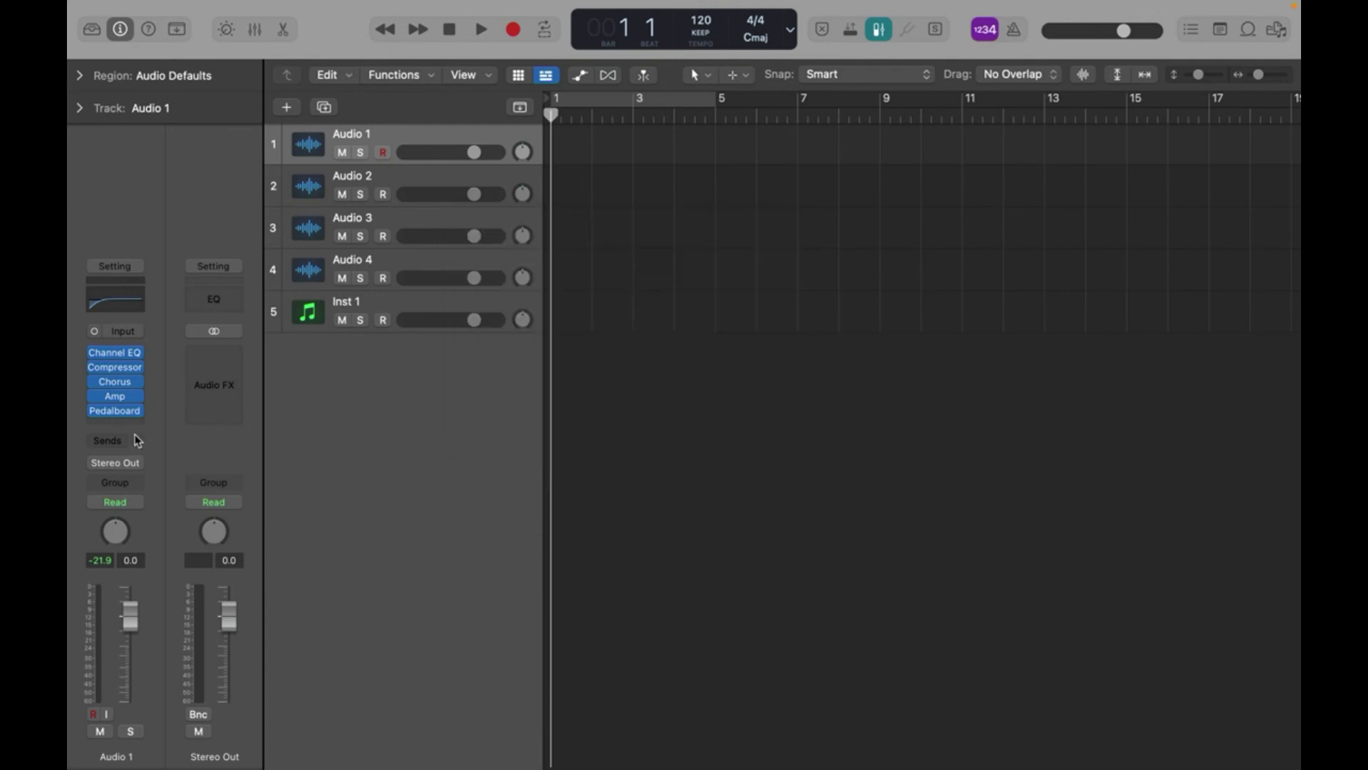